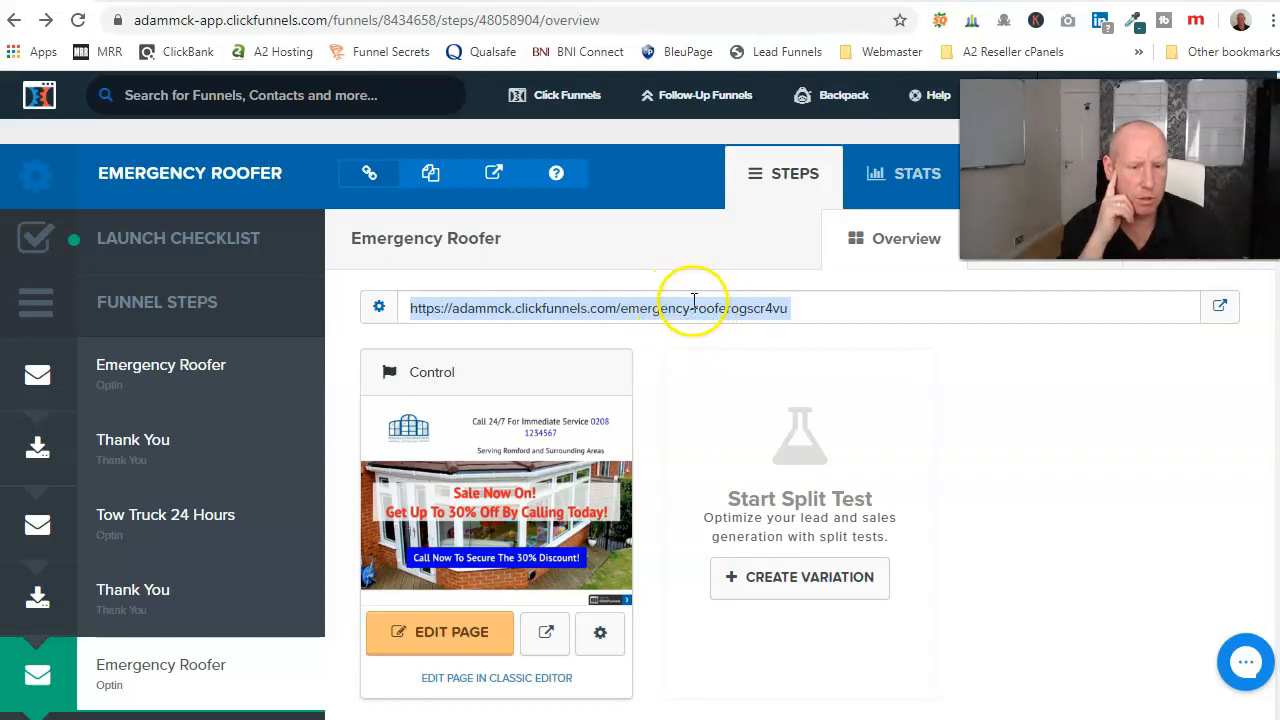
Open the Emergency Roofer optin page in the page editor to view it, and return to the funnel step overview
{"action": "left_click", "coordinate": [452, 647]}
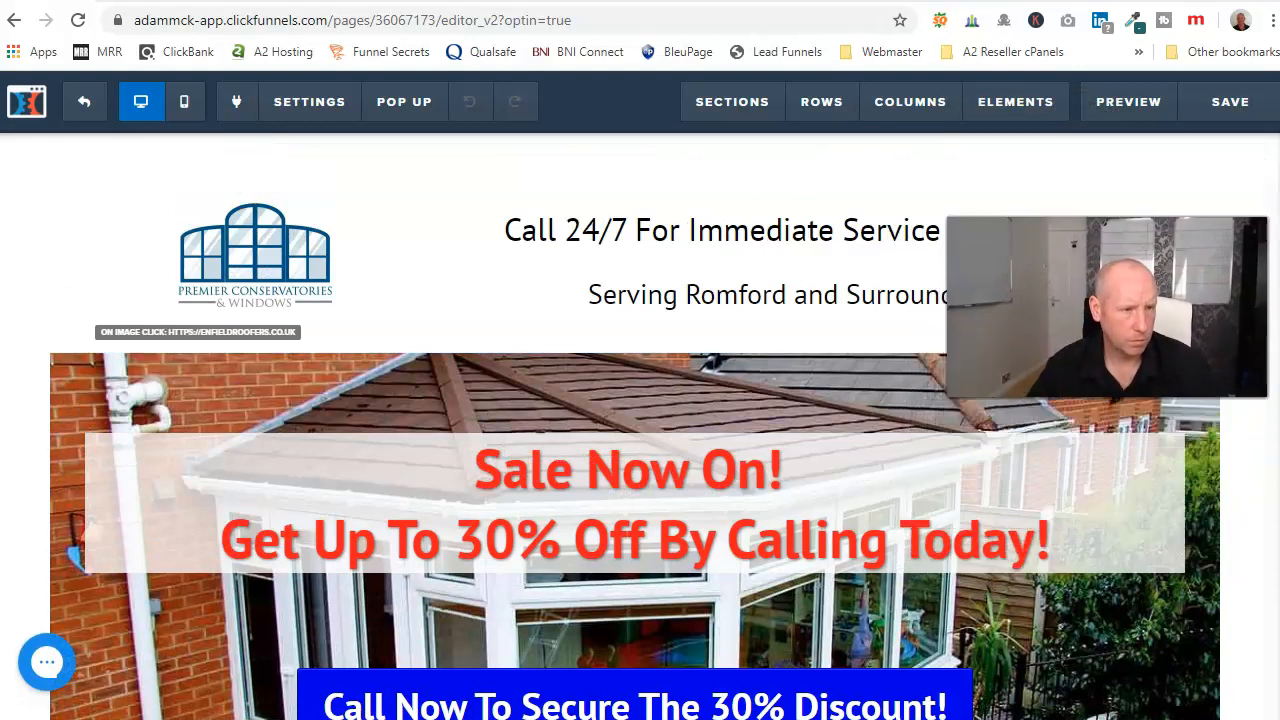
{"action": "left_click", "coordinate": [84, 101]}
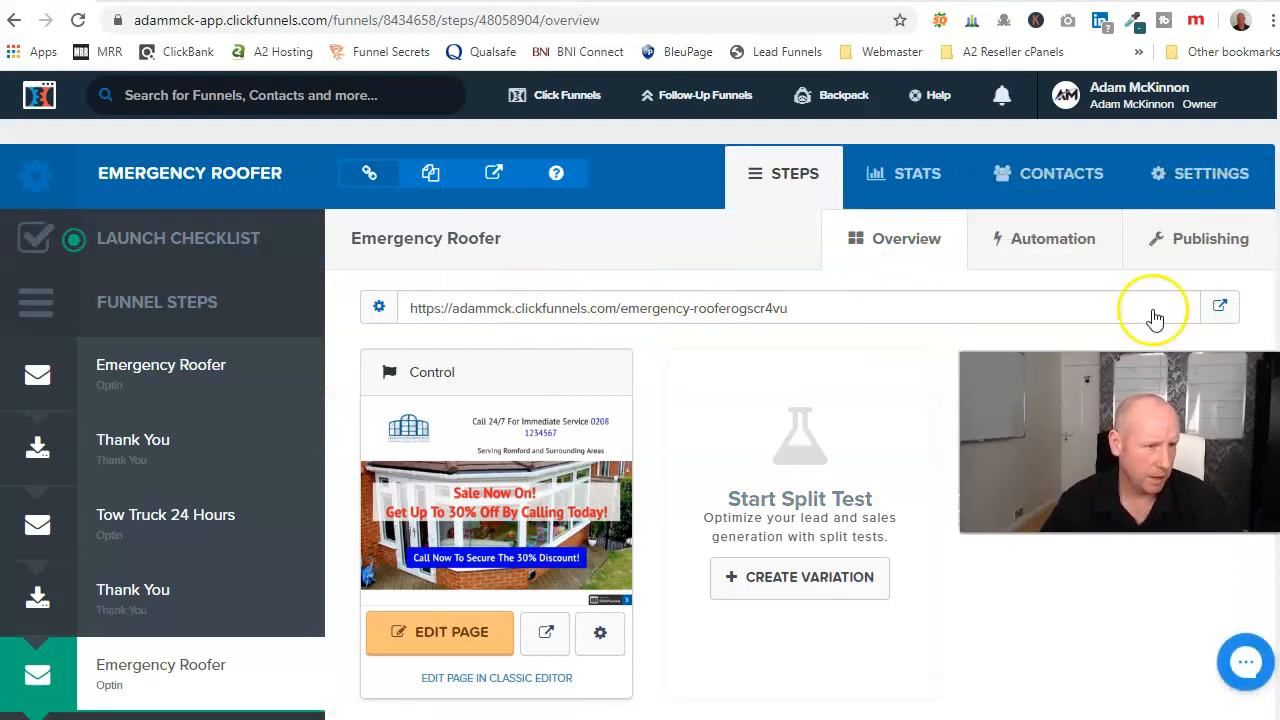
Set the Emergency Roofer funnel step's path to conservatory-roofing-discount in its publishing settings and update the funnel step
{"action": "left_click", "coordinate": [1228, 240]}
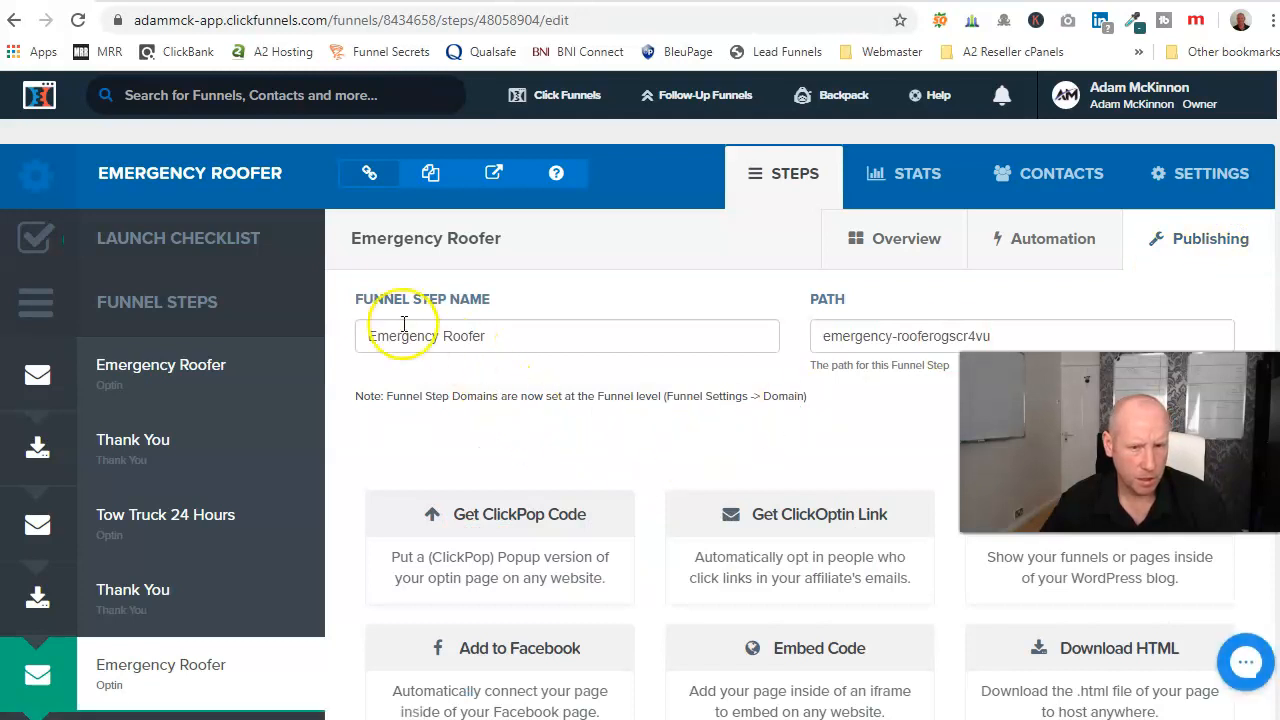
{"action": "scroll", "coordinate": [806, 437], "scroll_direction": "down", "scroll_amount": 1}
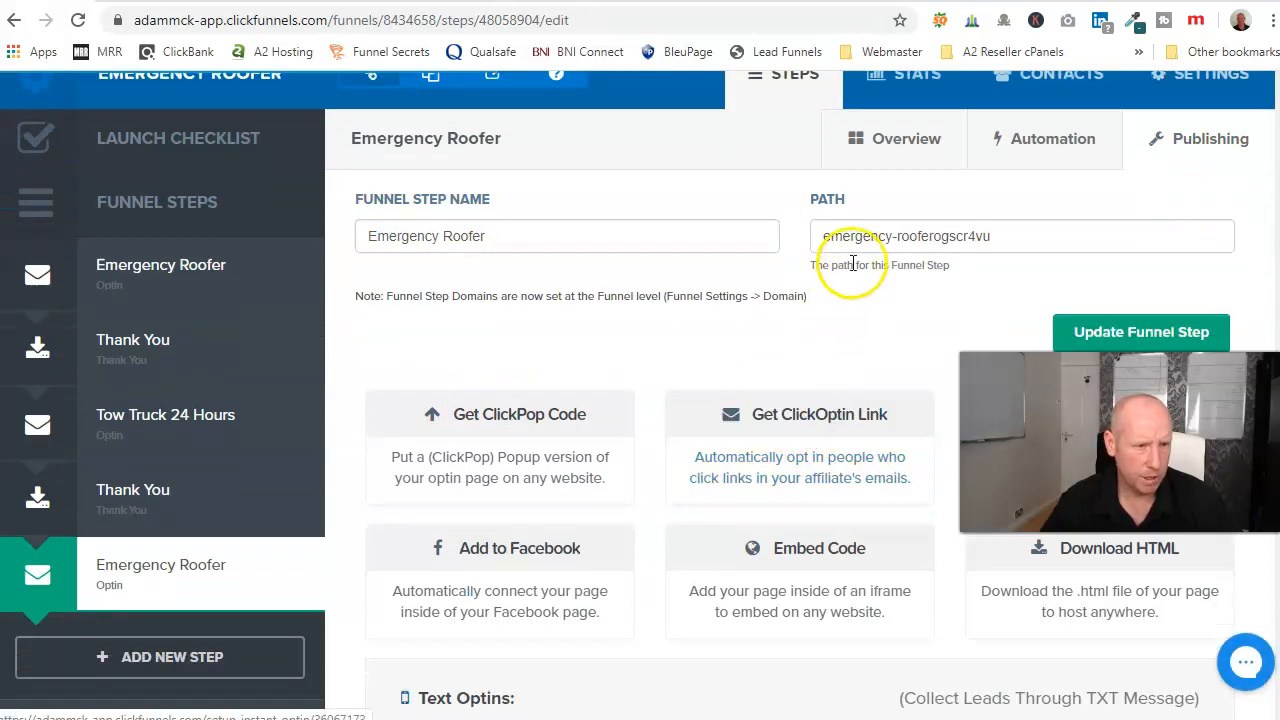
{"action": "left_click_drag", "start_coordinate": [1011, 234], "coordinate": [803, 290]}
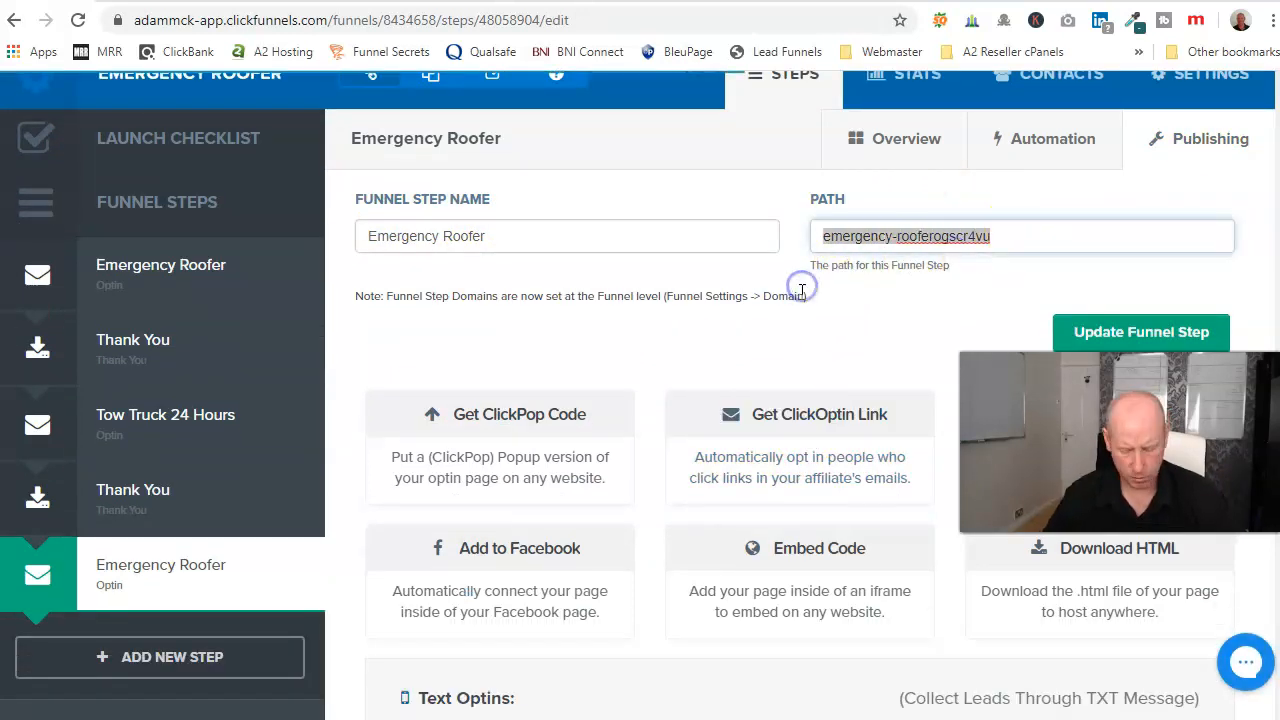
{"action": "type", "text": "Conservatory Roofing Discount"}
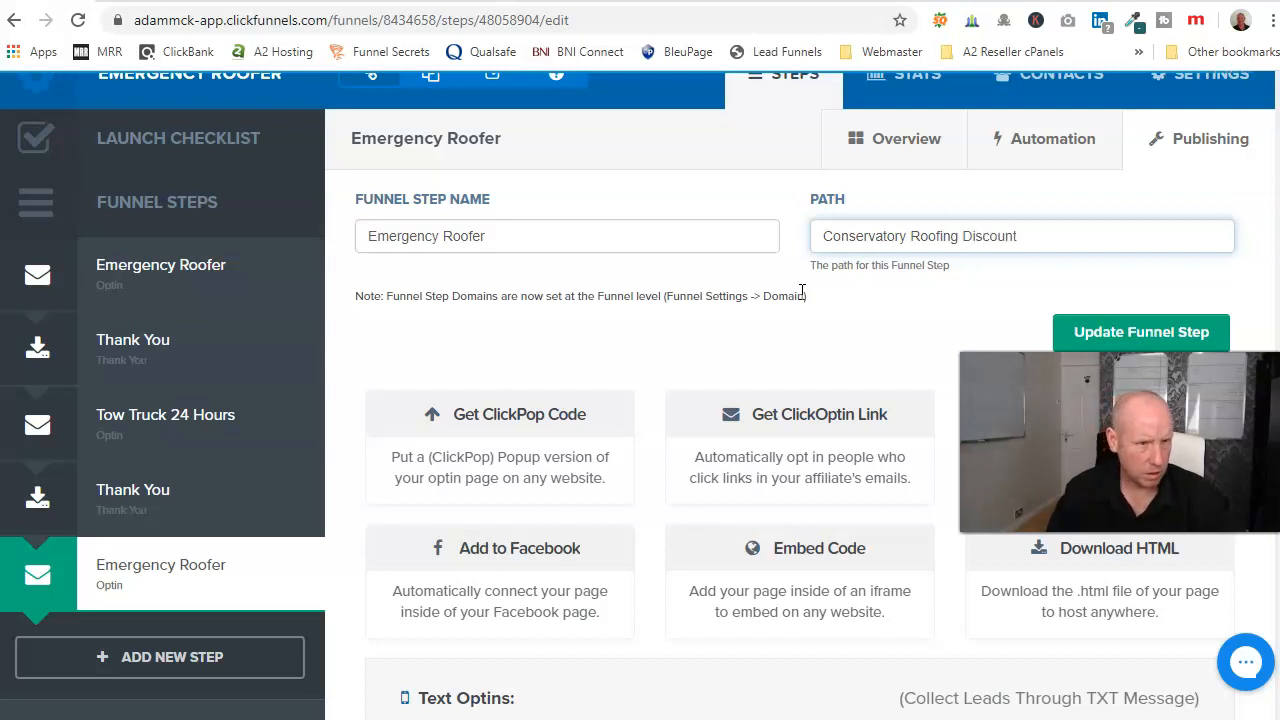
{"action": "left_click", "coordinate": [824, 235]}
{"action": "key", "text": "Delete"}
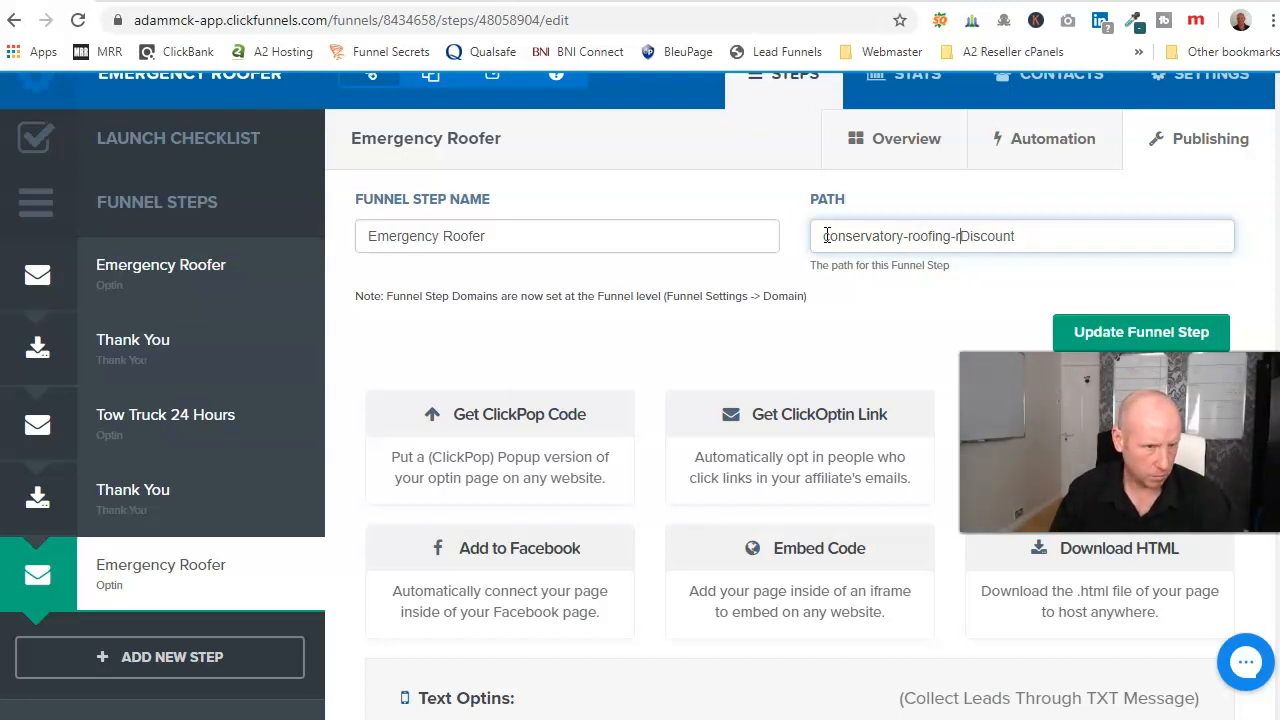
{"action": "left_click", "coordinate": [849, 234]}
{"action": "left_click", "coordinate": [1014, 277]}
{"action": "left_click", "coordinate": [1145, 335]}
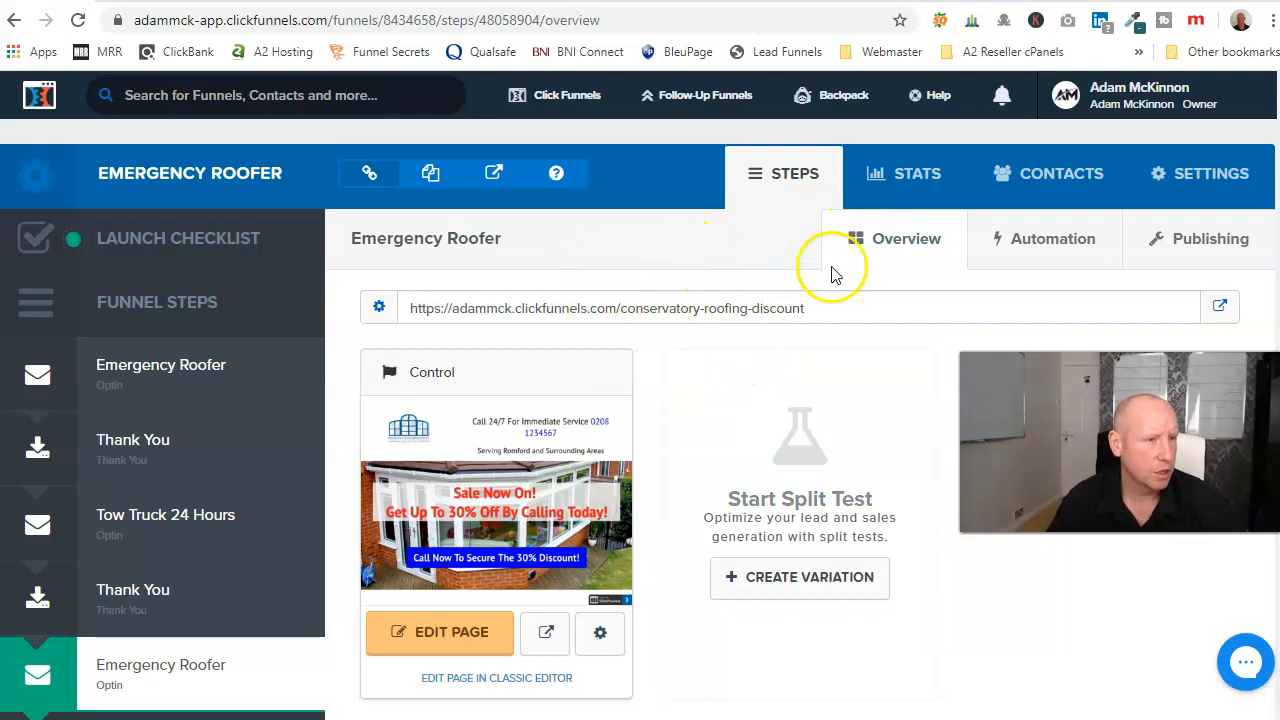
Open the domains section of the account settings and look through the list of connected domains
{"action": "mouse_move", "coordinate": [1160, 105]}
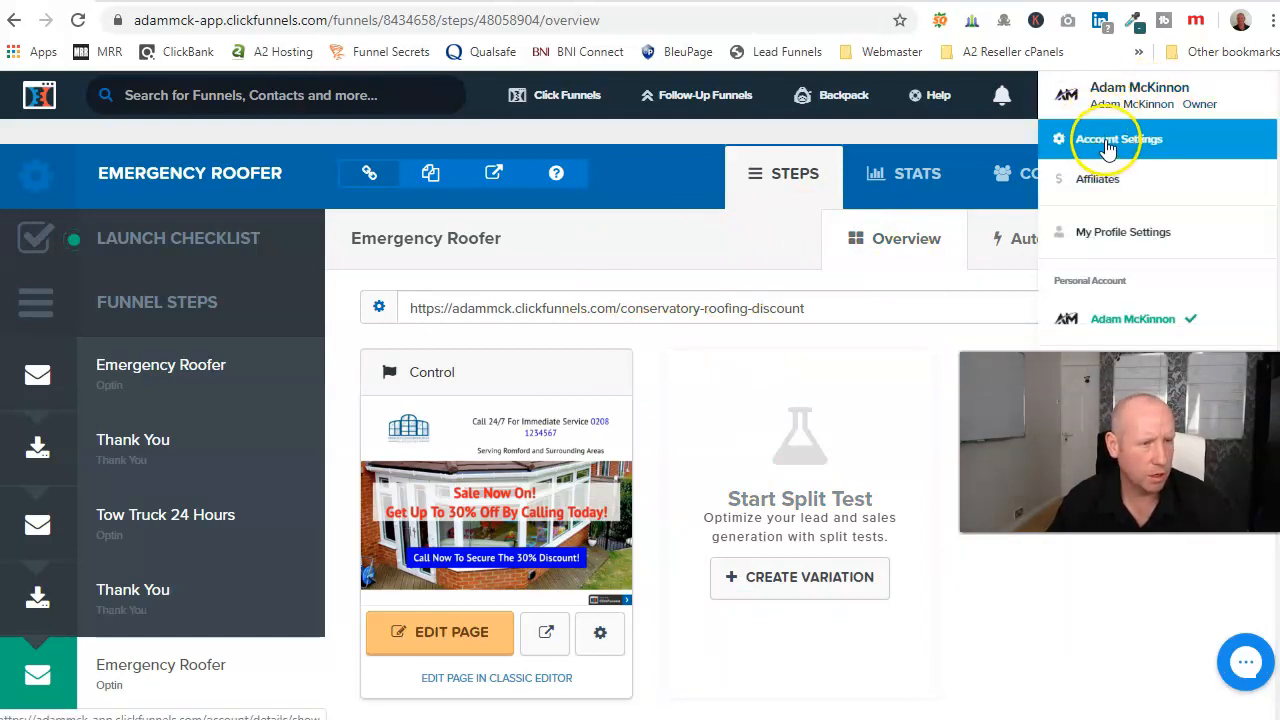
{"action": "left_click", "coordinate": [1107, 146]}
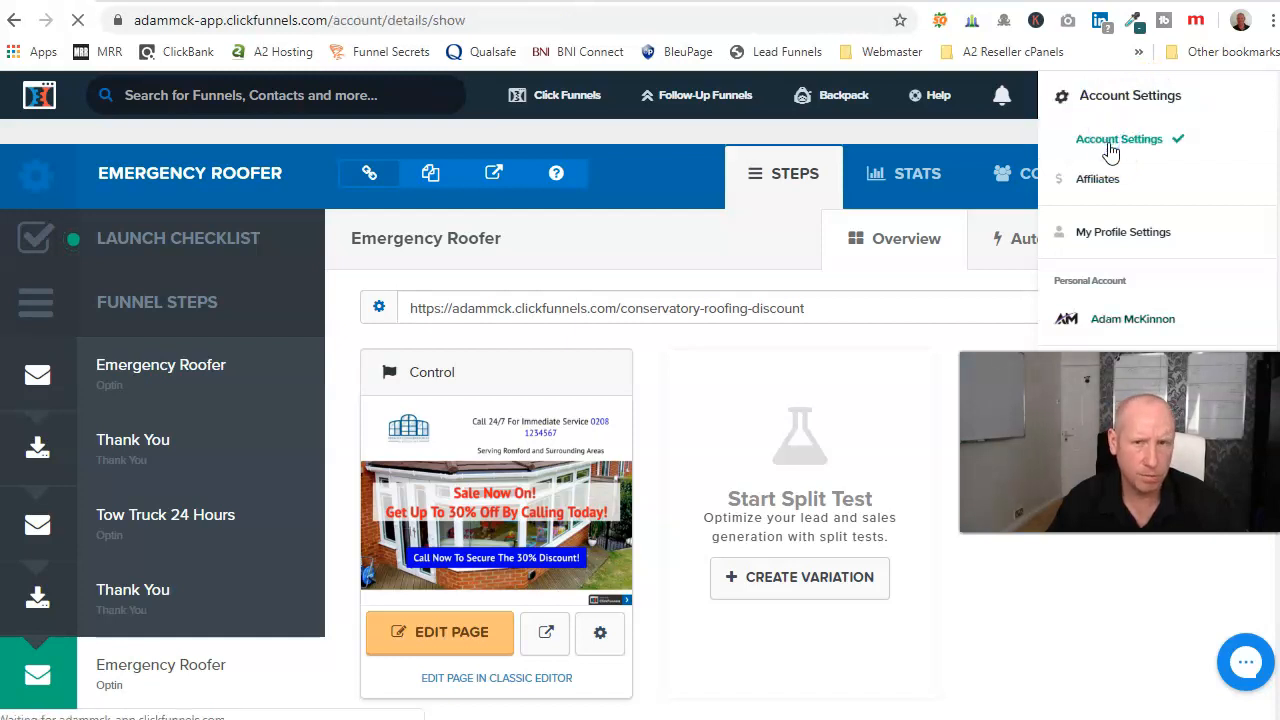
{"action": "scroll", "coordinate": [190, 365], "scroll_direction": "down", "scroll_amount": 4}
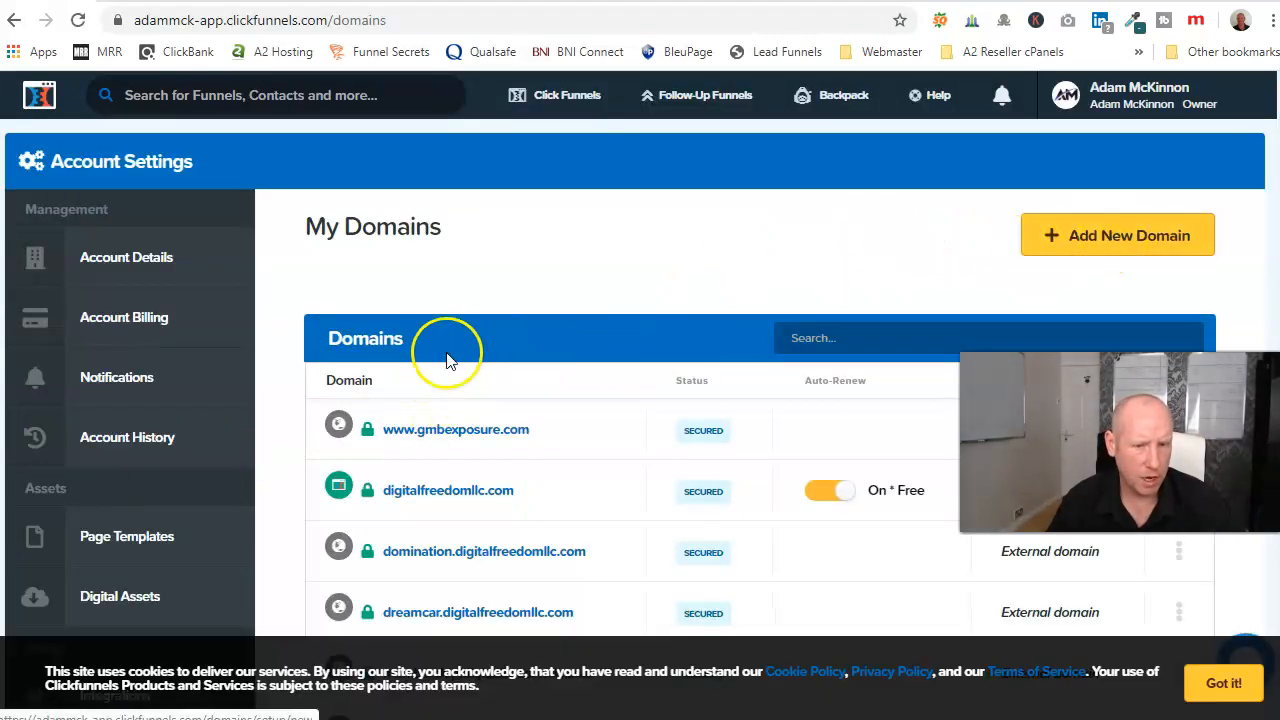
{"action": "scroll", "coordinate": [540, 400], "scroll_direction": "down", "scroll_amount": 1}
{"action": "scroll", "coordinate": [560, 405], "scroll_direction": "down", "scroll_amount": 3}
{"action": "scroll", "coordinate": [449, 514], "scroll_direction": "down", "scroll_amount": 5}
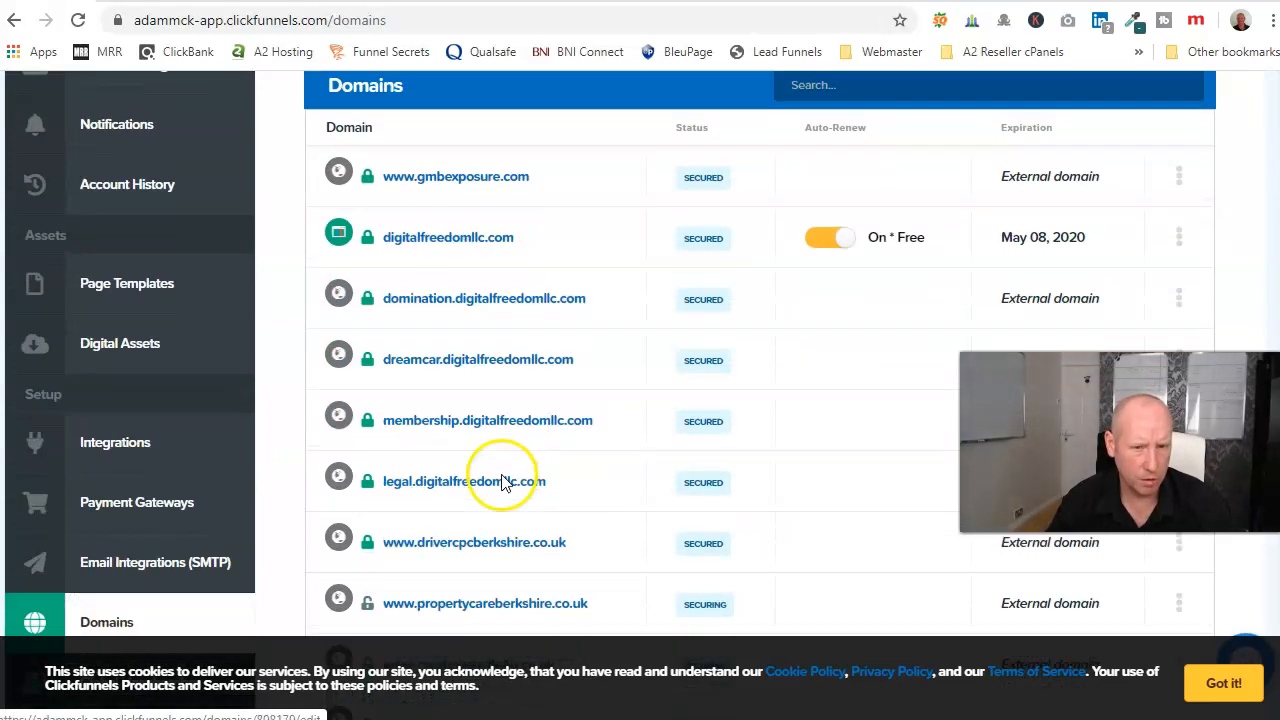
{"action": "scroll", "coordinate": [757, 283], "scroll_direction": "up", "scroll_amount": 4}
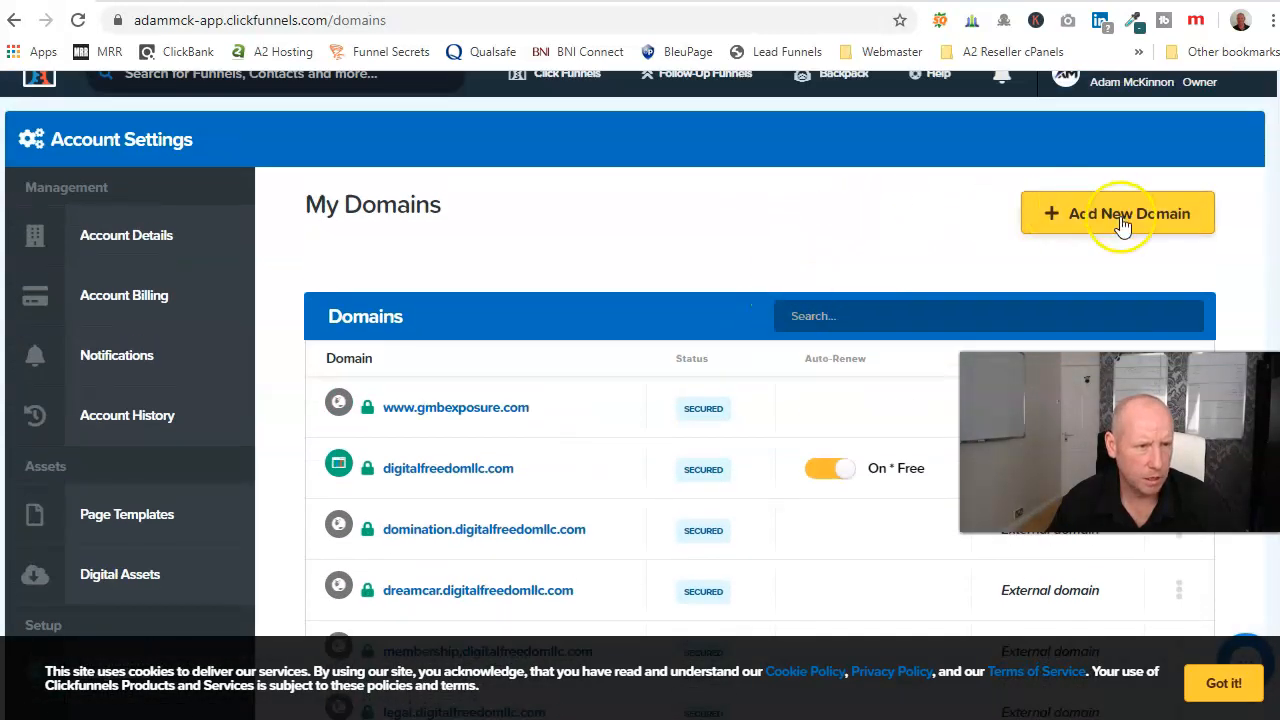
Start adding a new domain, dismiss the cookie notice, and choose to use an existing domain
{"action": "left_click", "coordinate": [1123, 226]}
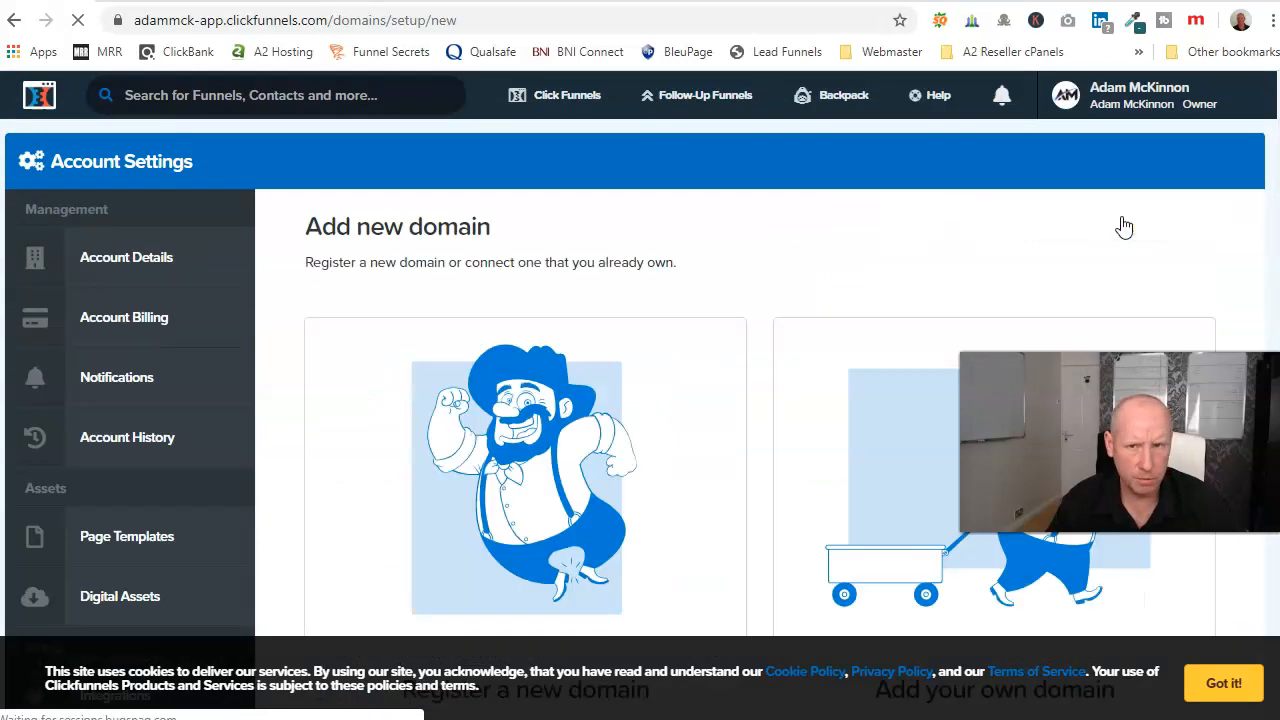
{"action": "scroll", "coordinate": [749, 280], "scroll_direction": "down", "scroll_amount": 2}
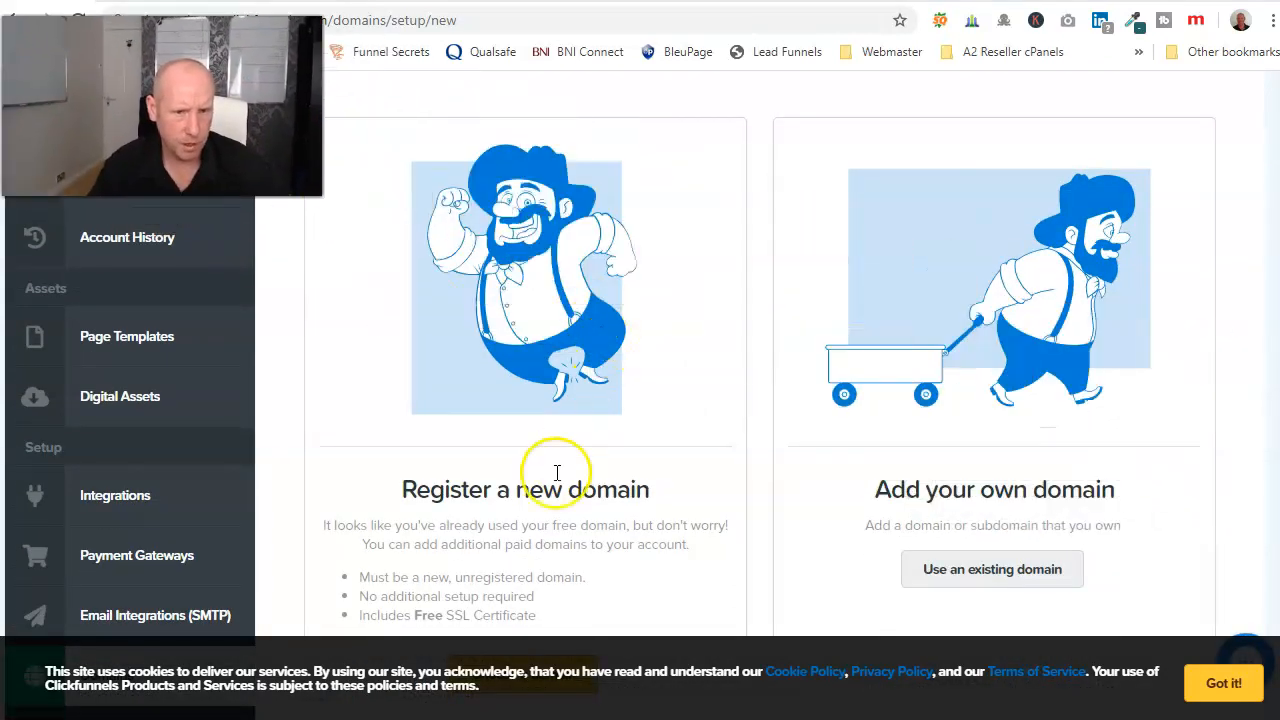
{"action": "scroll", "coordinate": [560, 472], "scroll_direction": "down", "scroll_amount": 2}
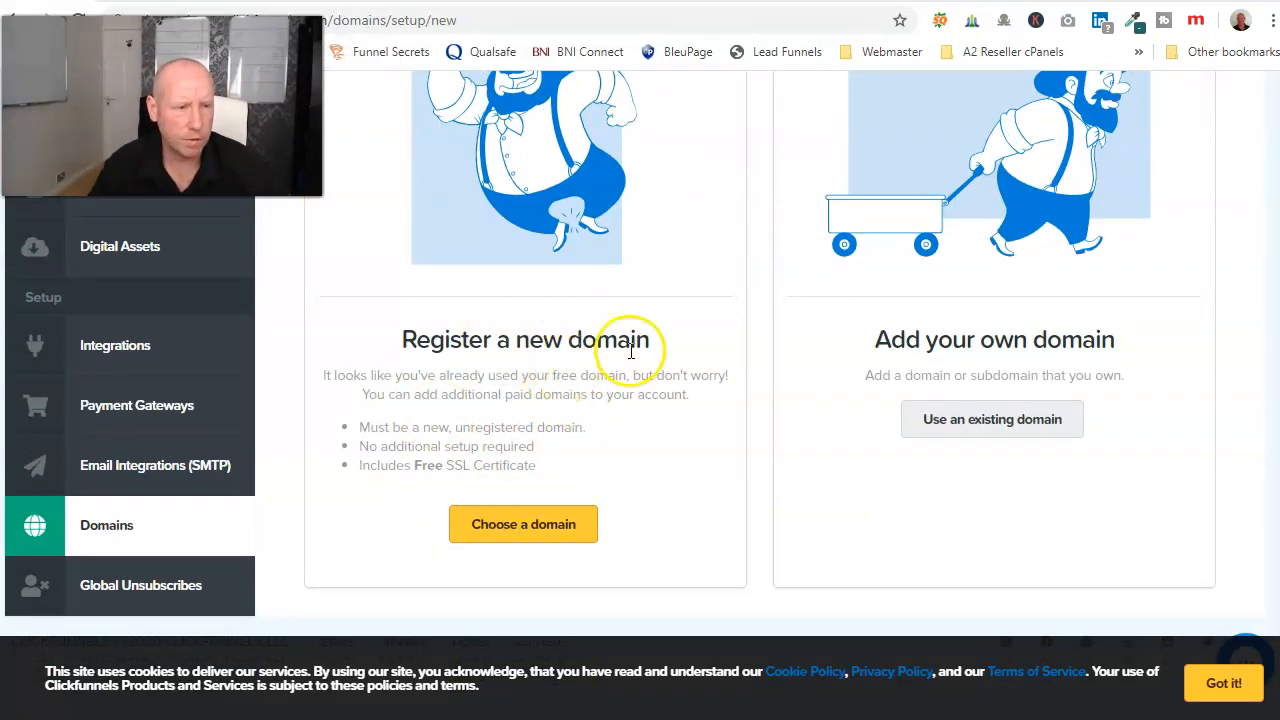
{"action": "left_click", "coordinate": [990, 433]}
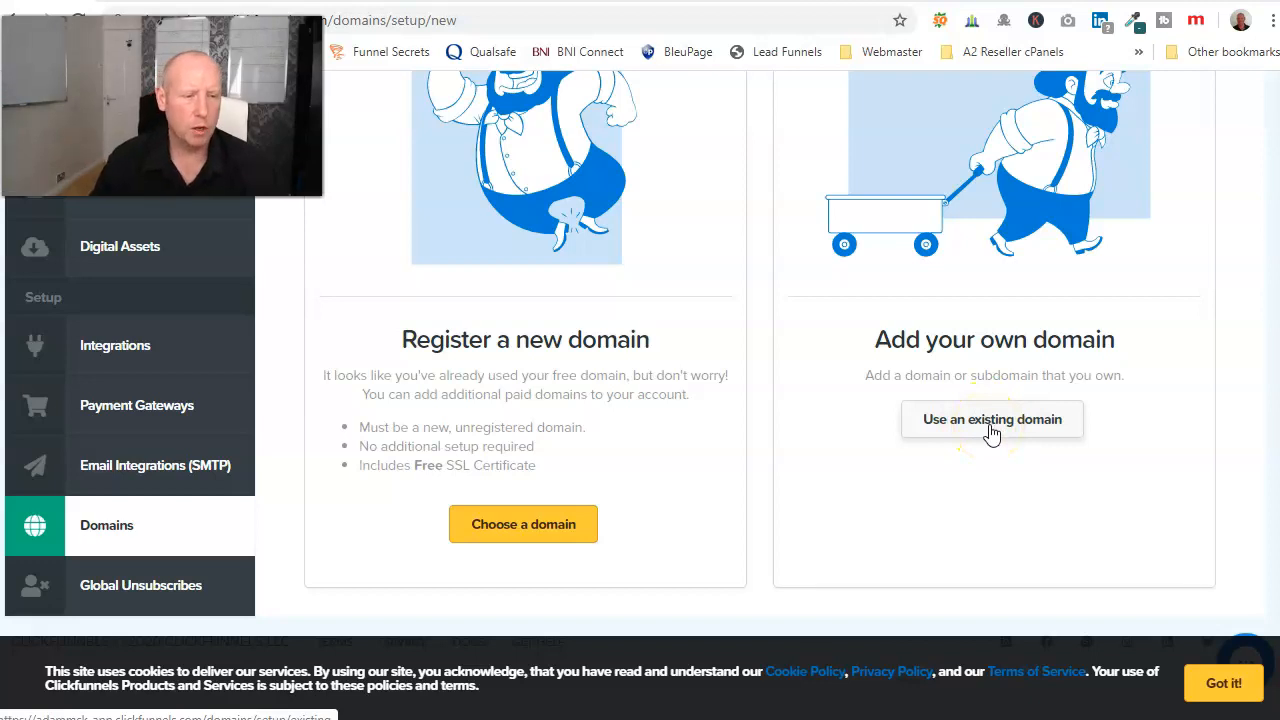
{"action": "left_click", "coordinate": [1222, 683]}
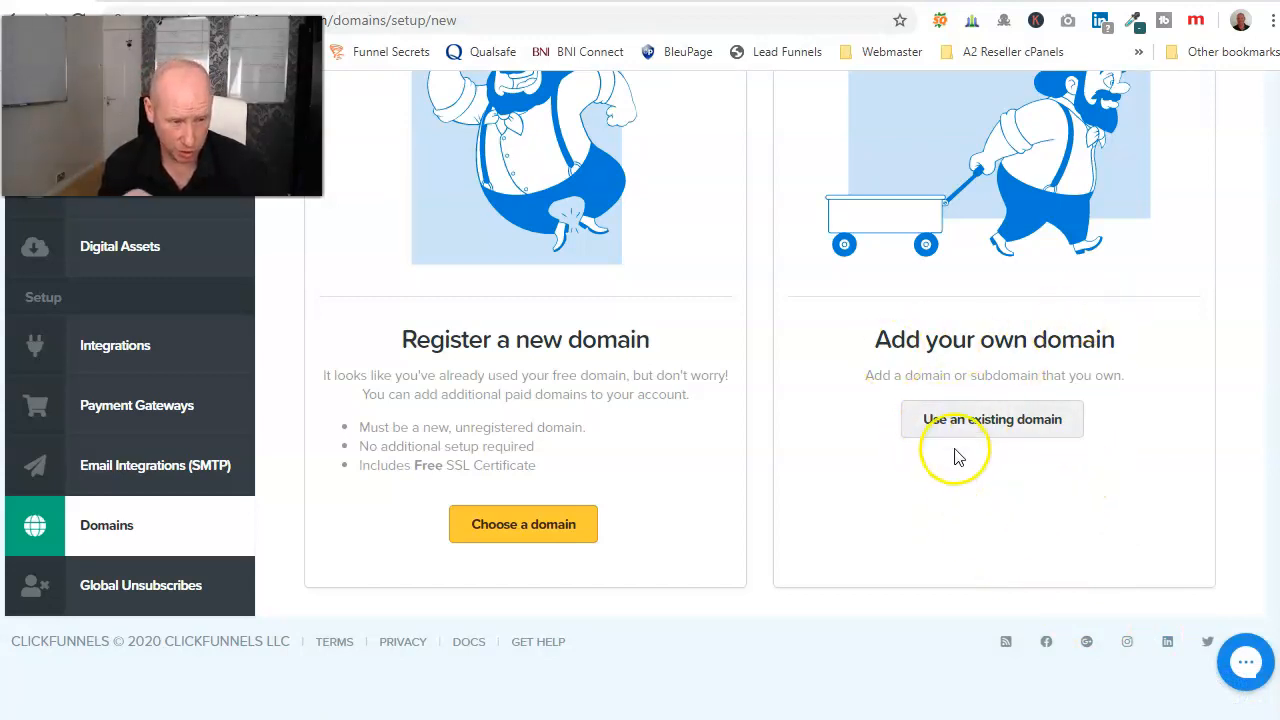
{"action": "left_click", "coordinate": [997, 423]}
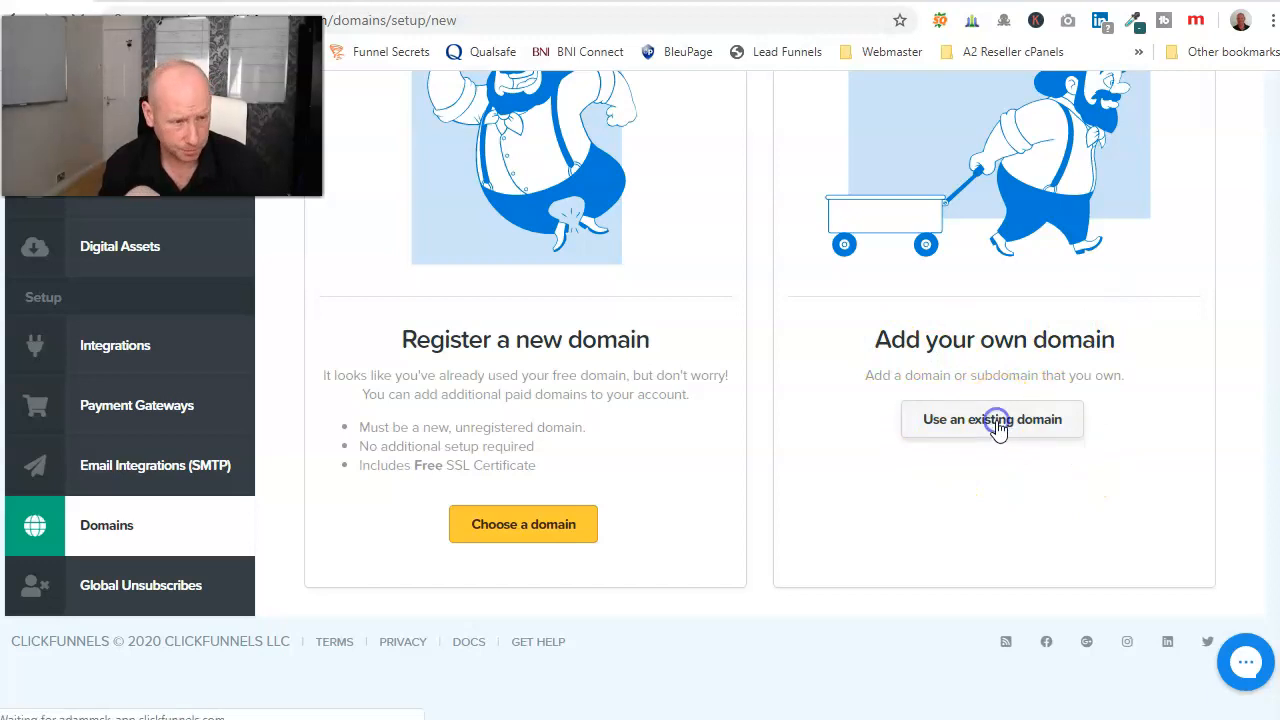
{"action": "left_click", "coordinate": [474, 302]}
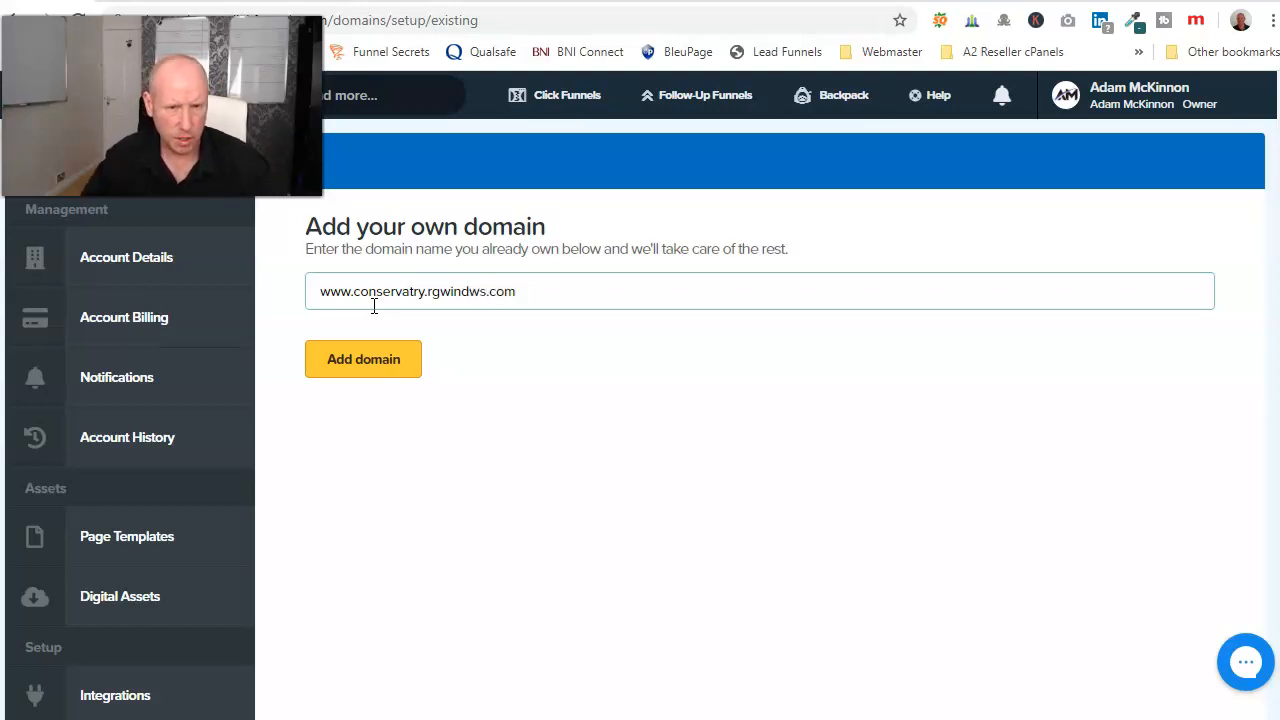
{"action": "left_click", "coordinate": [467, 291]}
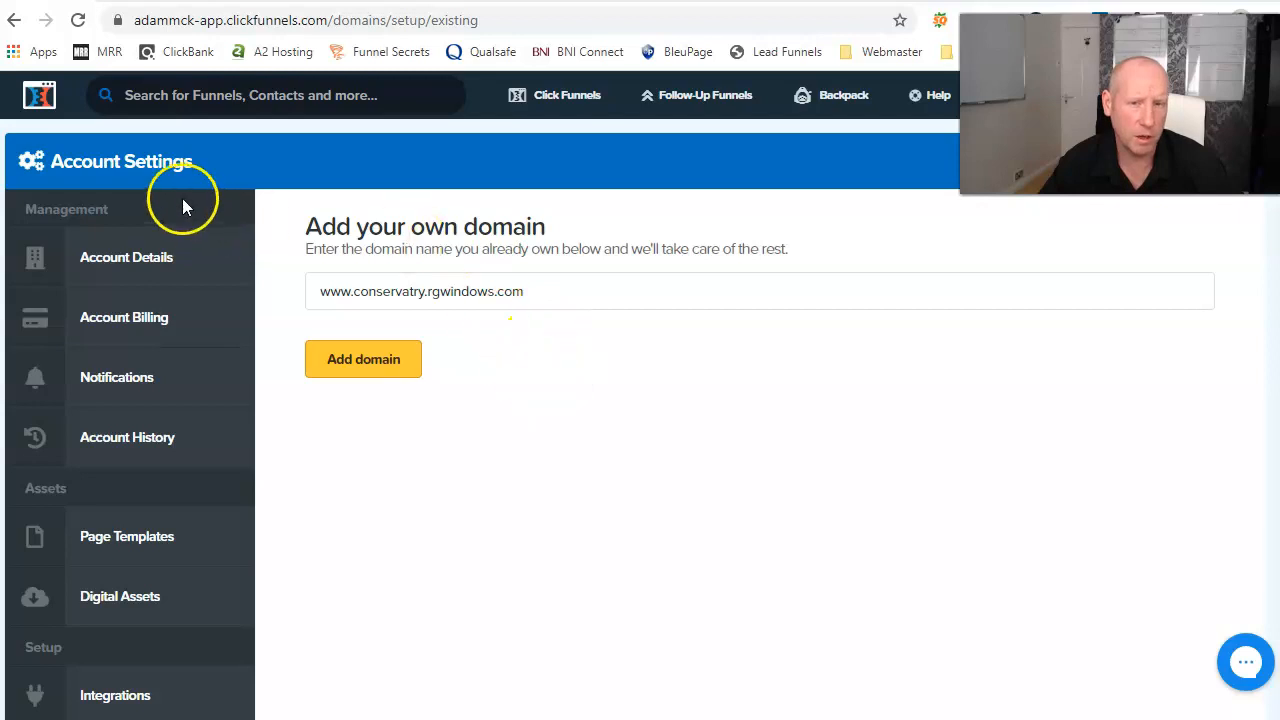
{"action": "left_click", "coordinate": [22, 24]}
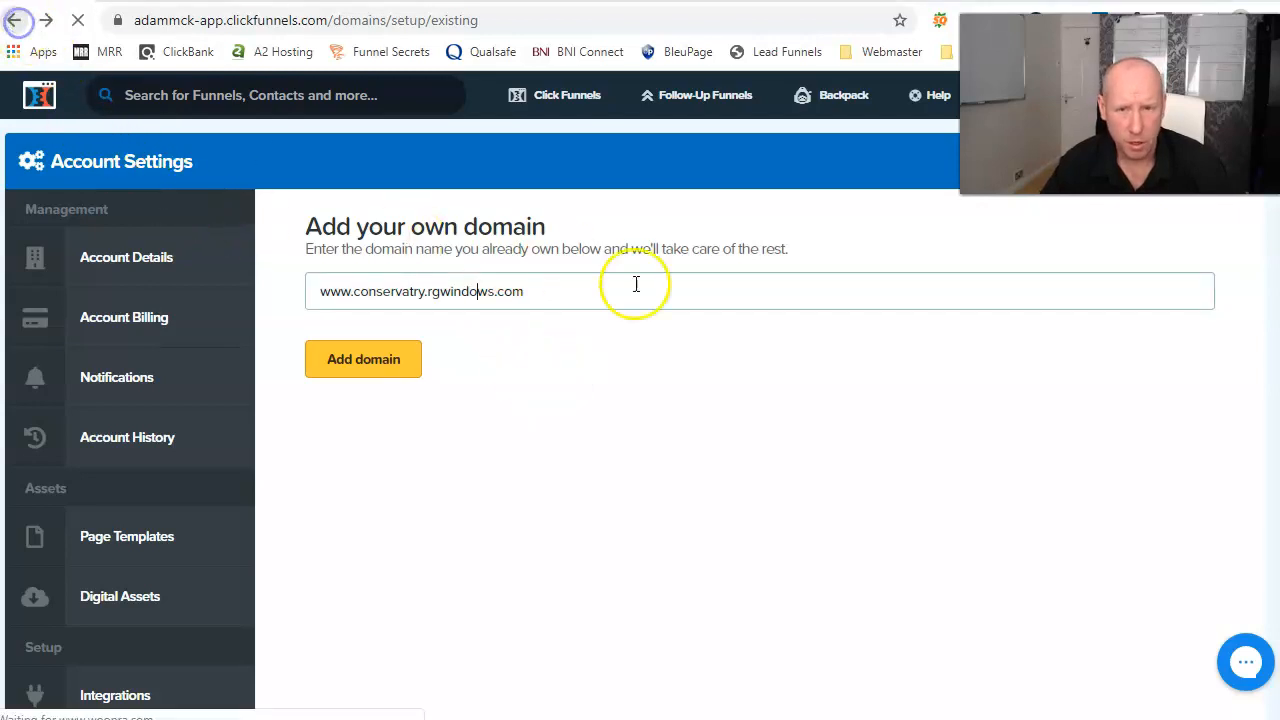
Choose to register a new domain and search the available domains for rgwindows.com
{"action": "scroll", "coordinate": [700, 465], "scroll_direction": "down", "scroll_amount": 3}
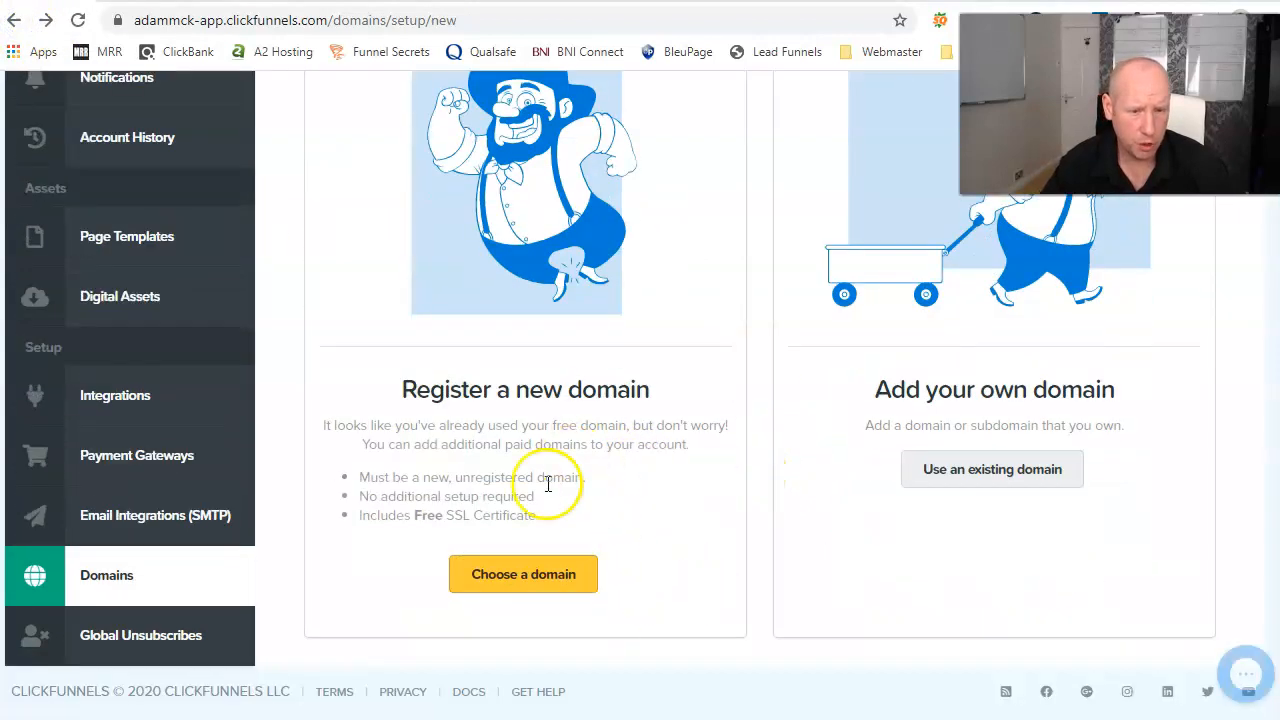
{"action": "left_click", "coordinate": [522, 580]}
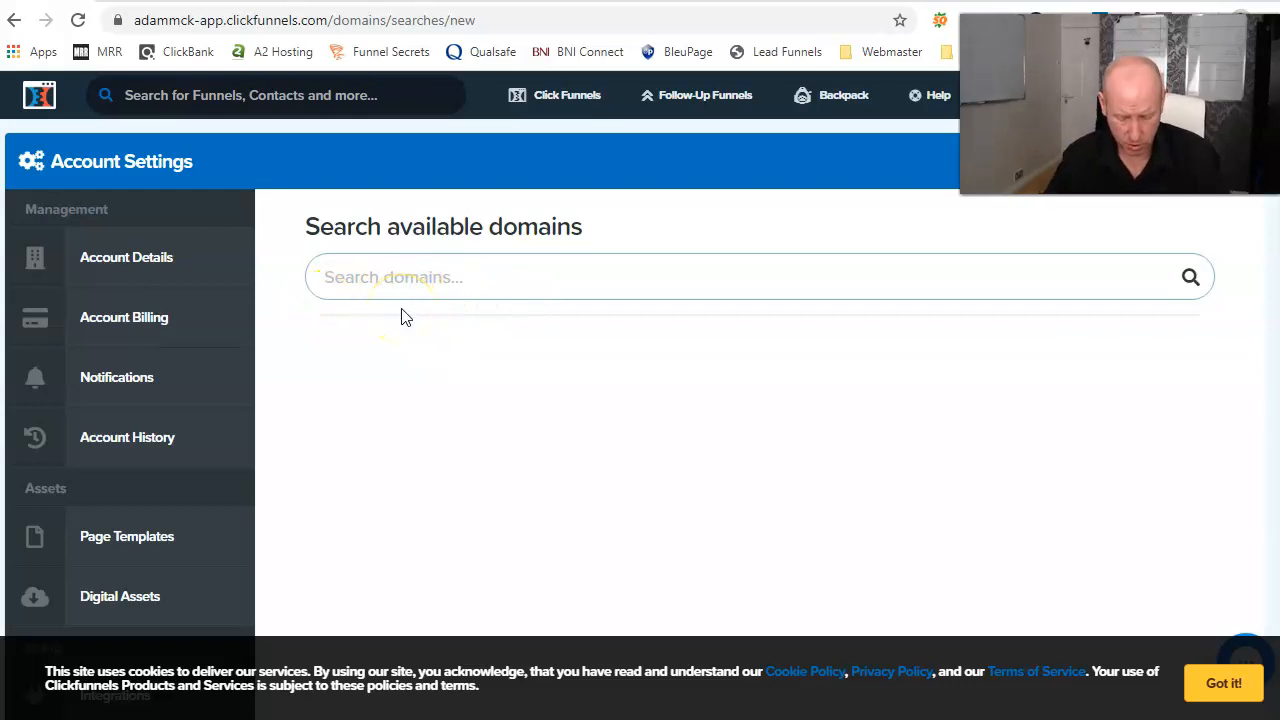
{"action": "type", "text": ".rgwin"}
{"action": "type", "text": "ws"}
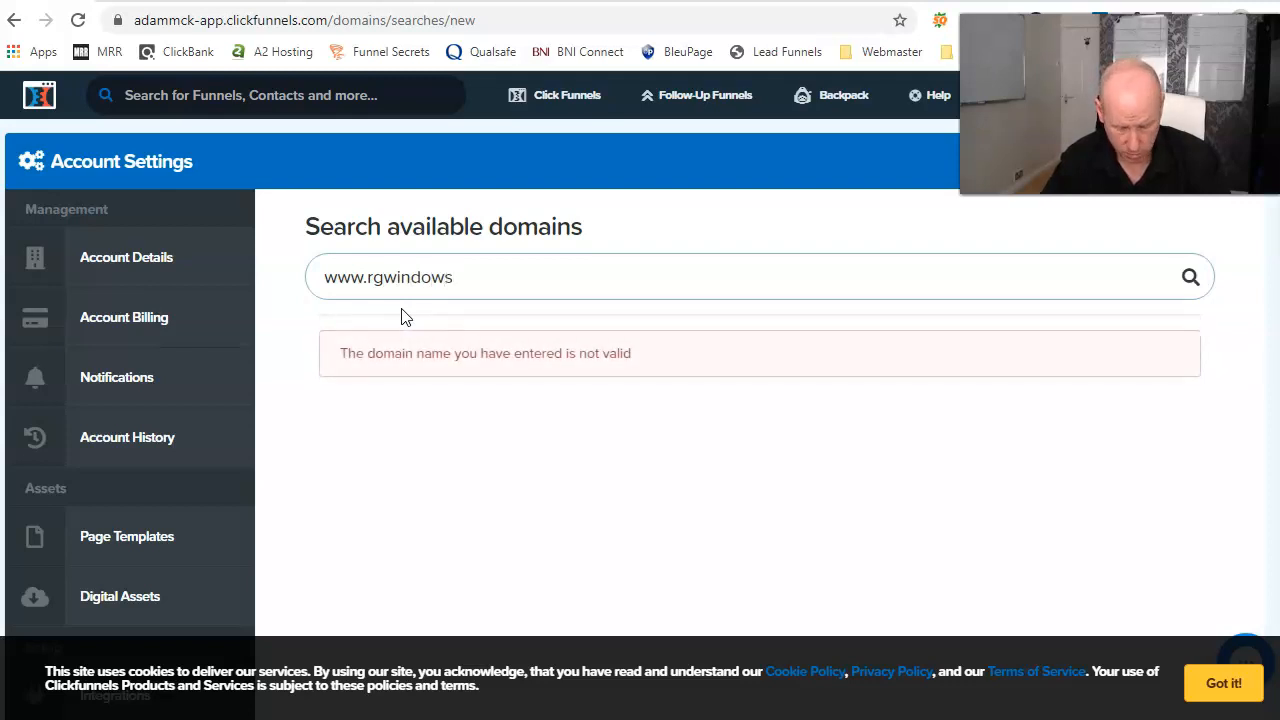
{"action": "left_click", "coordinate": [394, 406]}
{"action": "left_click", "coordinate": [369, 283]}
{"action": "key", "text": "BackSpace"}
{"action": "key", "text": "BackSpace"}
{"action": "key", "text": "BackSpace"}
{"action": "key", "text": "BackSpace"}
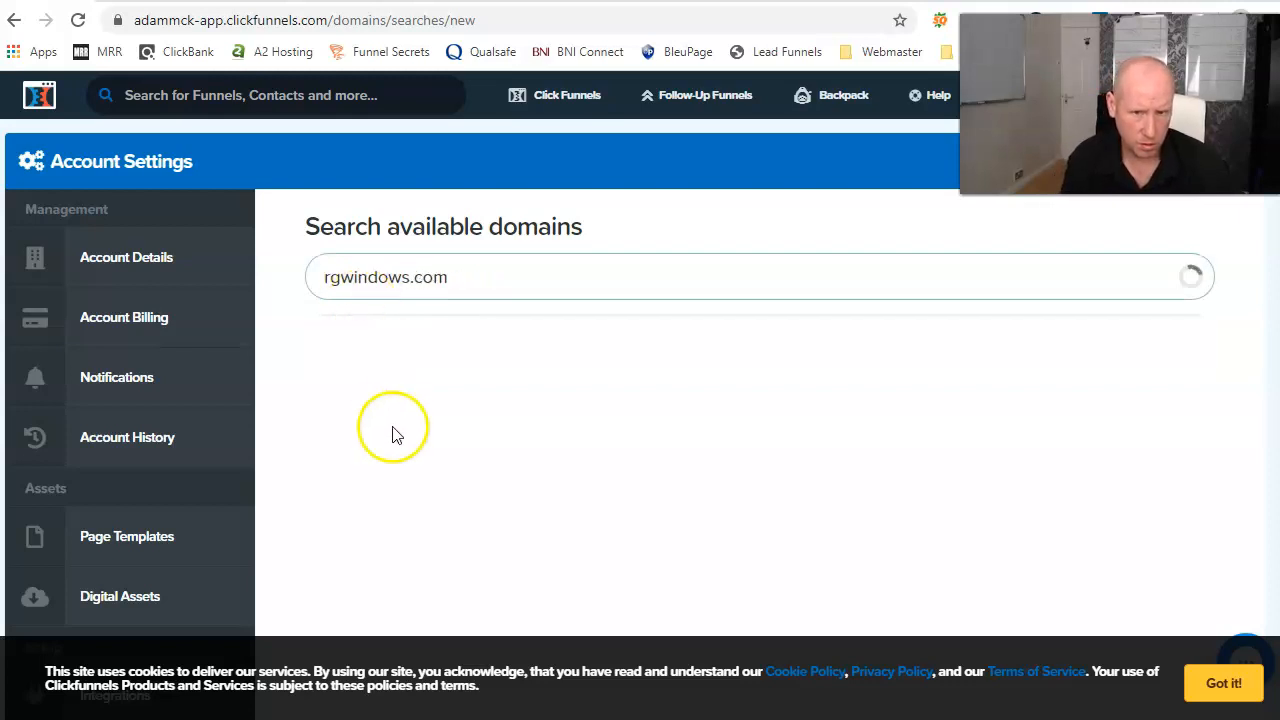
{"action": "left_click", "coordinate": [396, 434]}
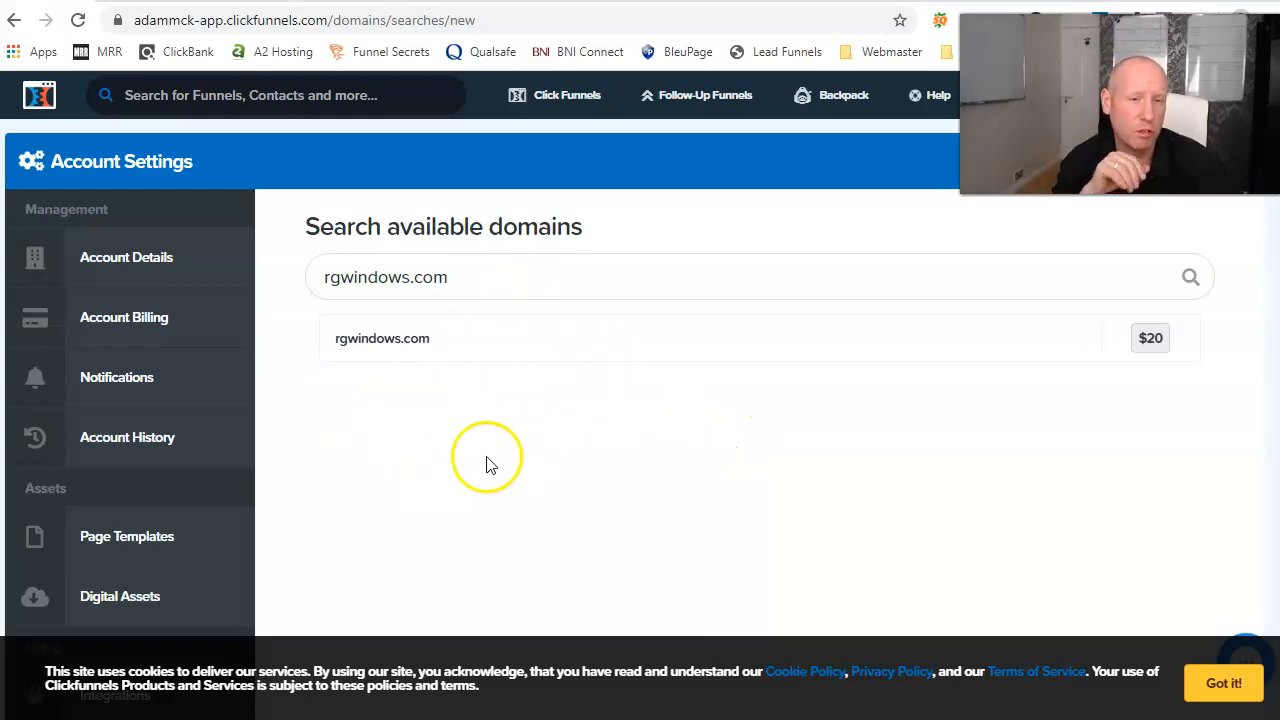
{"action": "scroll", "coordinate": [323, 517], "scroll_direction": "down", "scroll_amount": 2}
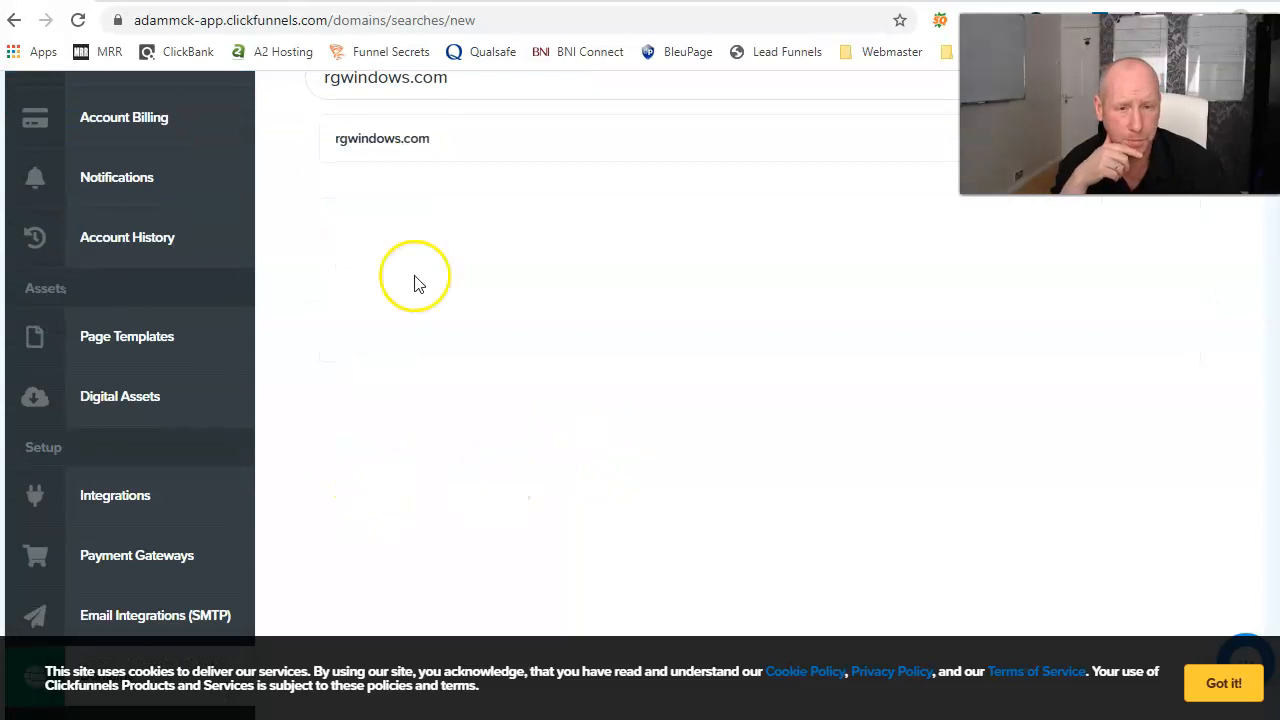
{"action": "scroll", "coordinate": [443, 463], "scroll_direction": "down", "scroll_amount": 2}
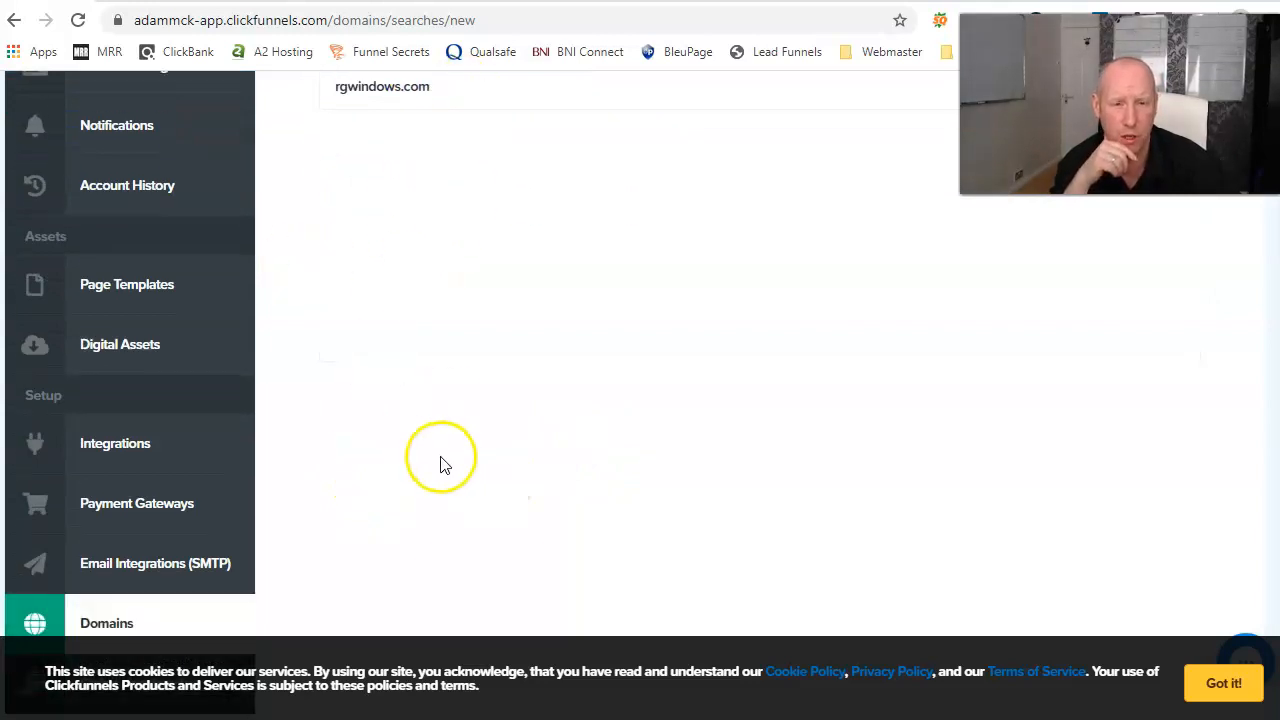
{"action": "left_click", "coordinate": [85, 532]}
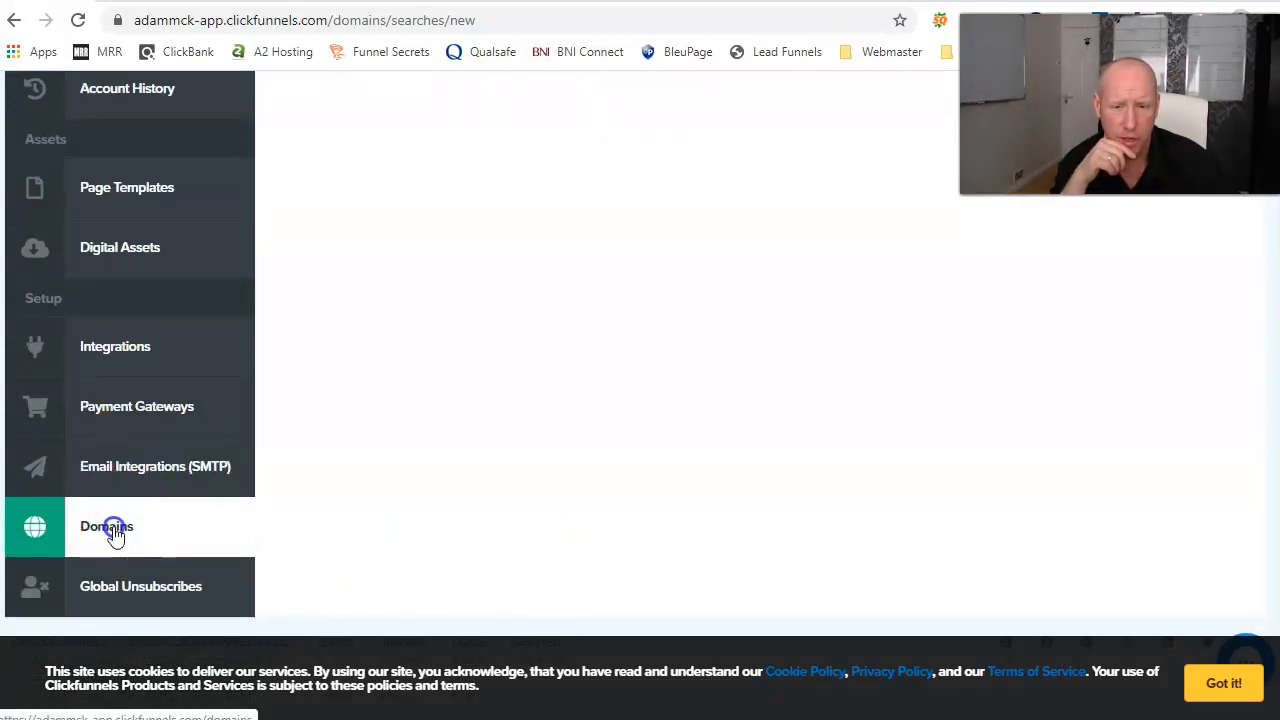
{"action": "scroll", "coordinate": [600, 277], "scroll_direction": "down", "scroll_amount": 2}
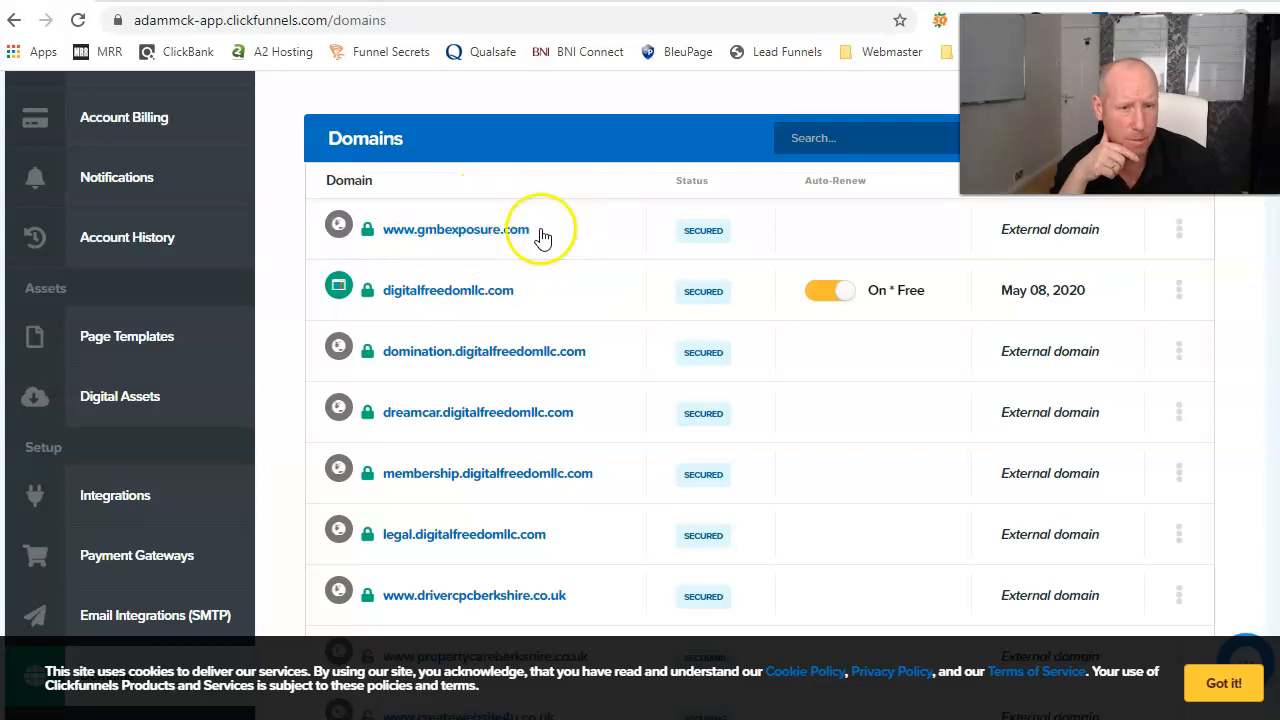
{"action": "mouse_move", "coordinate": [711, 250]}
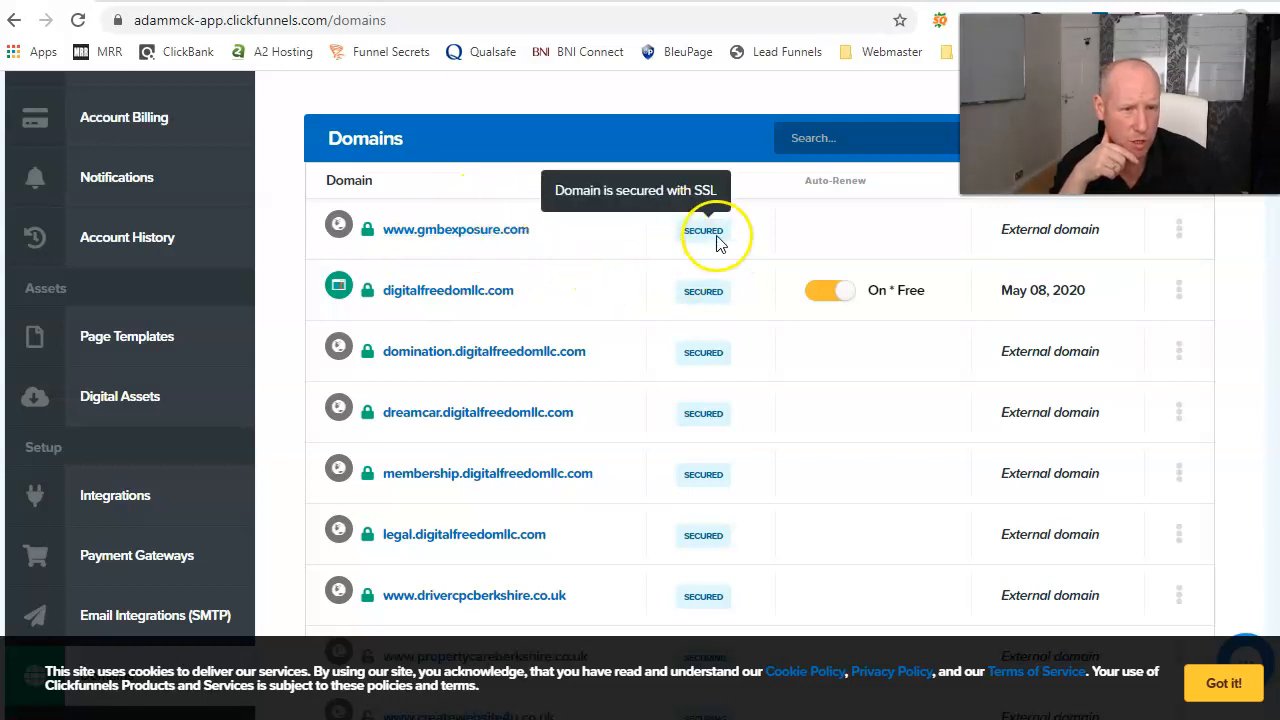
{"action": "scroll", "coordinate": [900, 275], "scroll_direction": "up", "scroll_amount": 1}
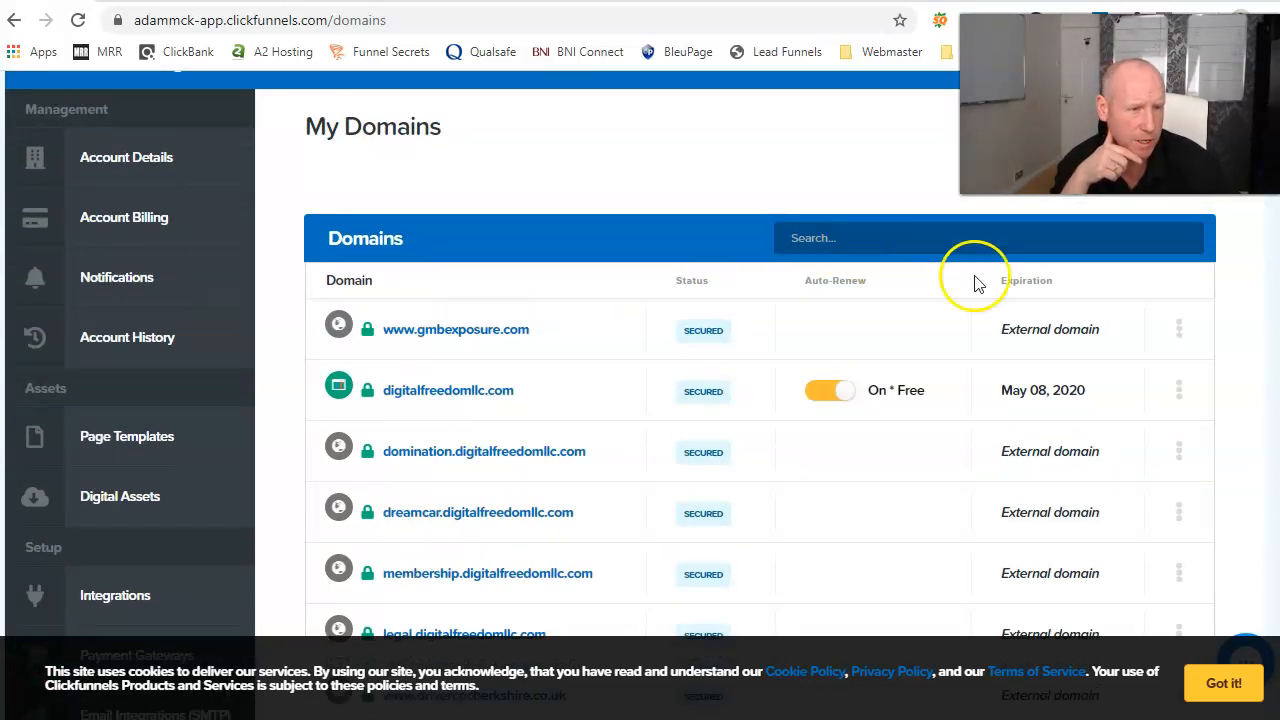
{"action": "left_click", "coordinate": [1180, 333]}
{"action": "left_click", "coordinate": [1152, 356]}
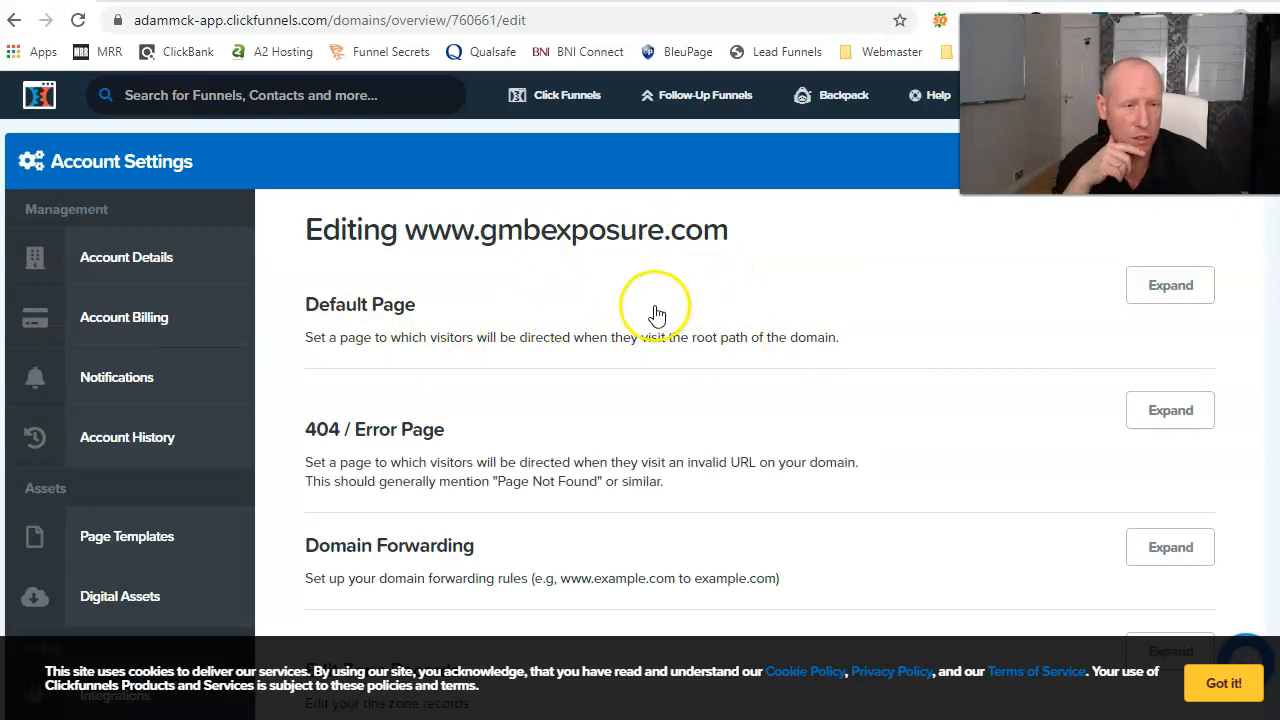
{"action": "scroll", "coordinate": [615, 335], "scroll_direction": "down", "scroll_amount": 2}
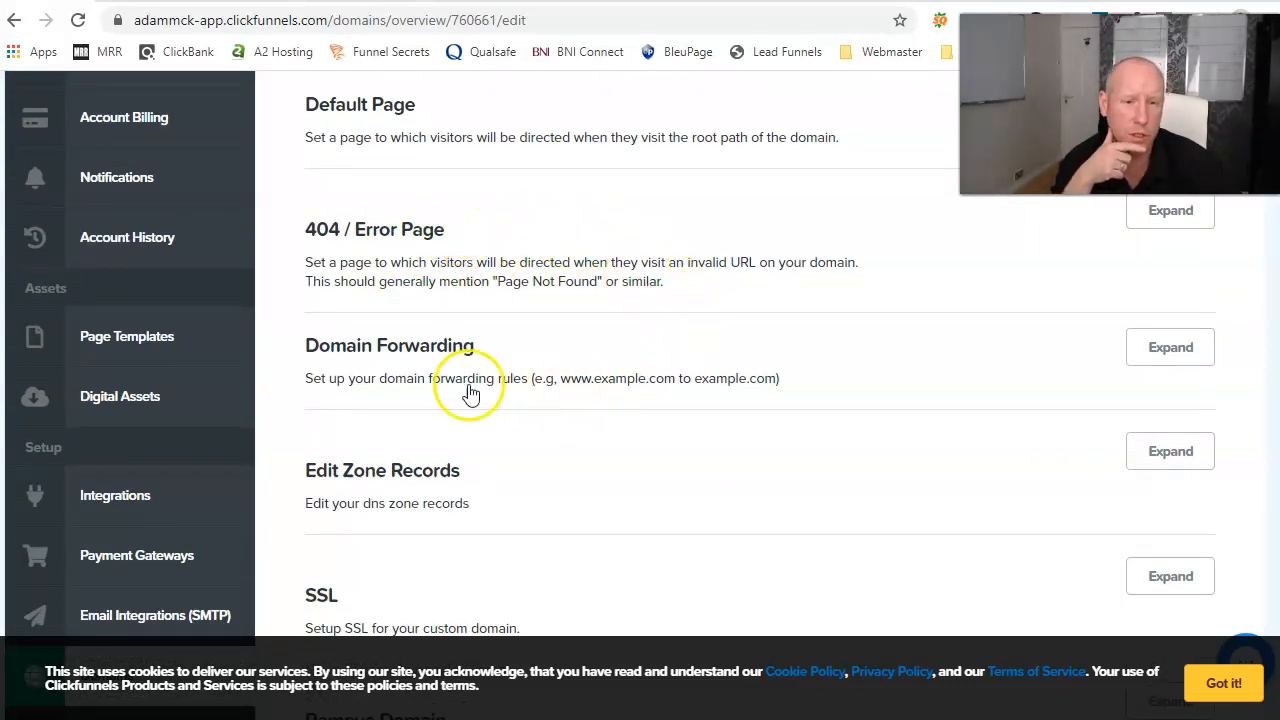
{"action": "scroll", "coordinate": [470, 393], "scroll_direction": "down", "scroll_amount": 1}
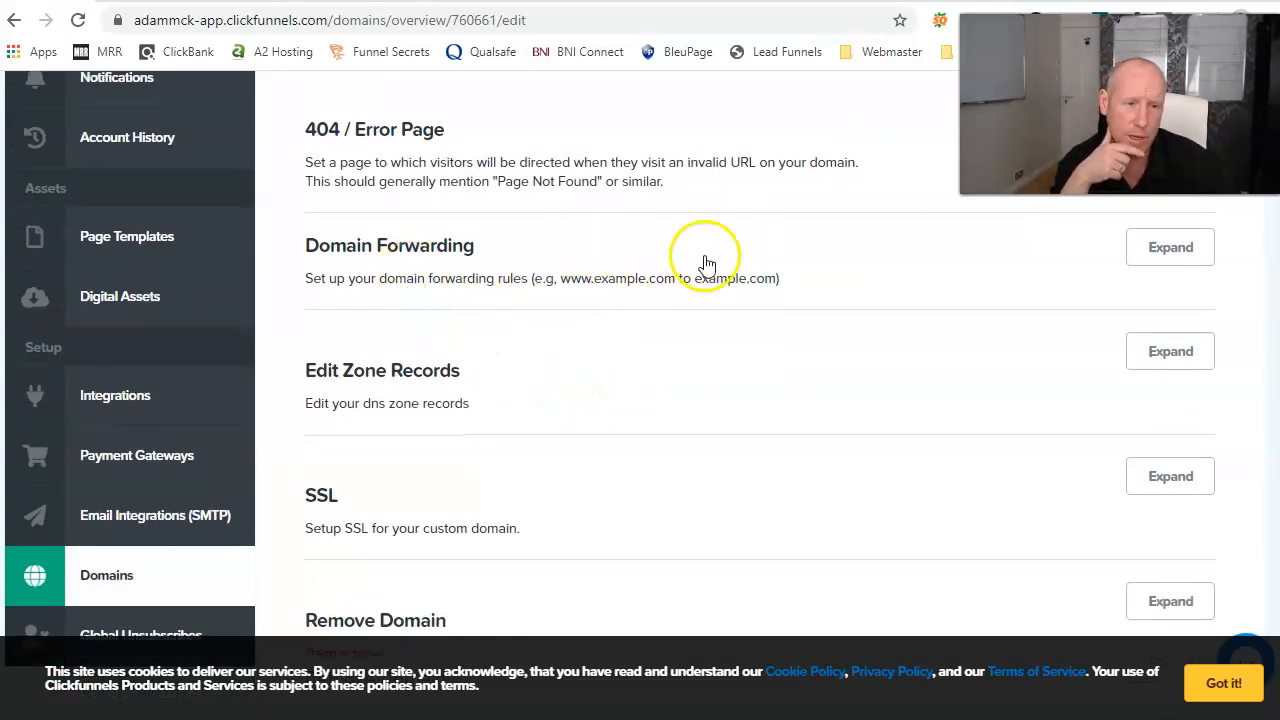
{"action": "scroll", "coordinate": [597, 330], "scroll_direction": "down", "scroll_amount": 1}
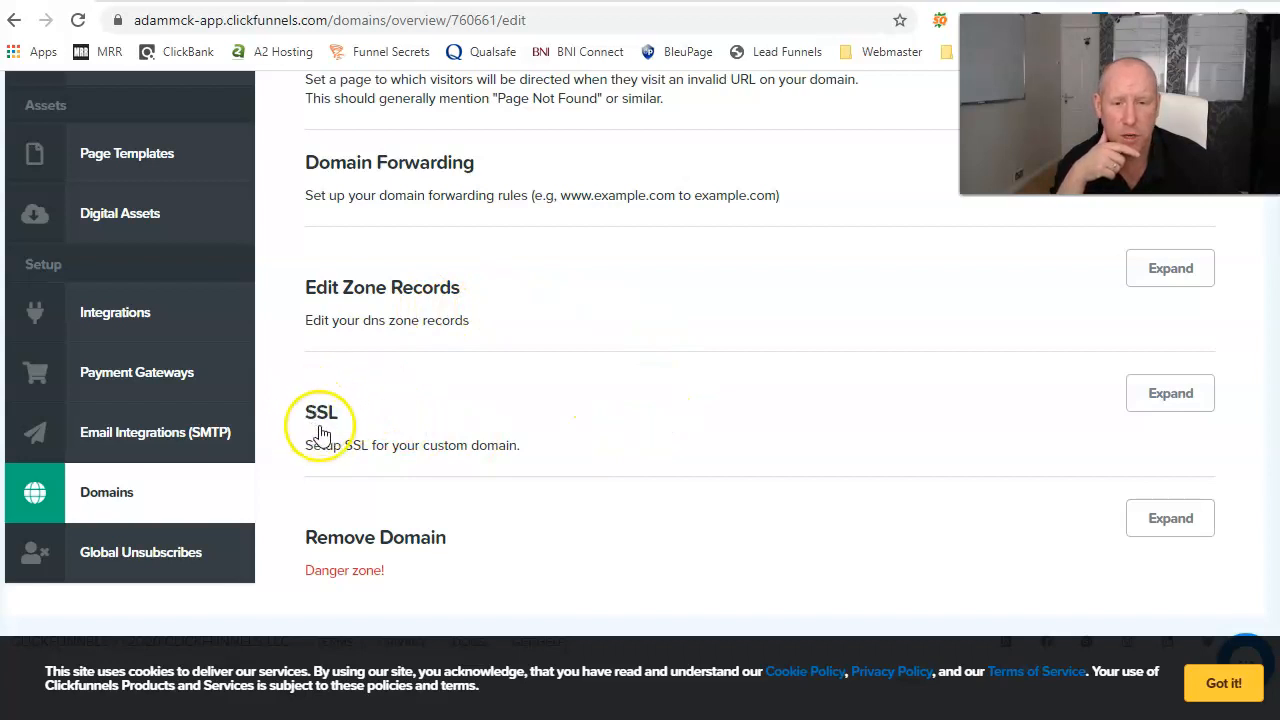
{"action": "left_click", "coordinate": [1174, 400]}
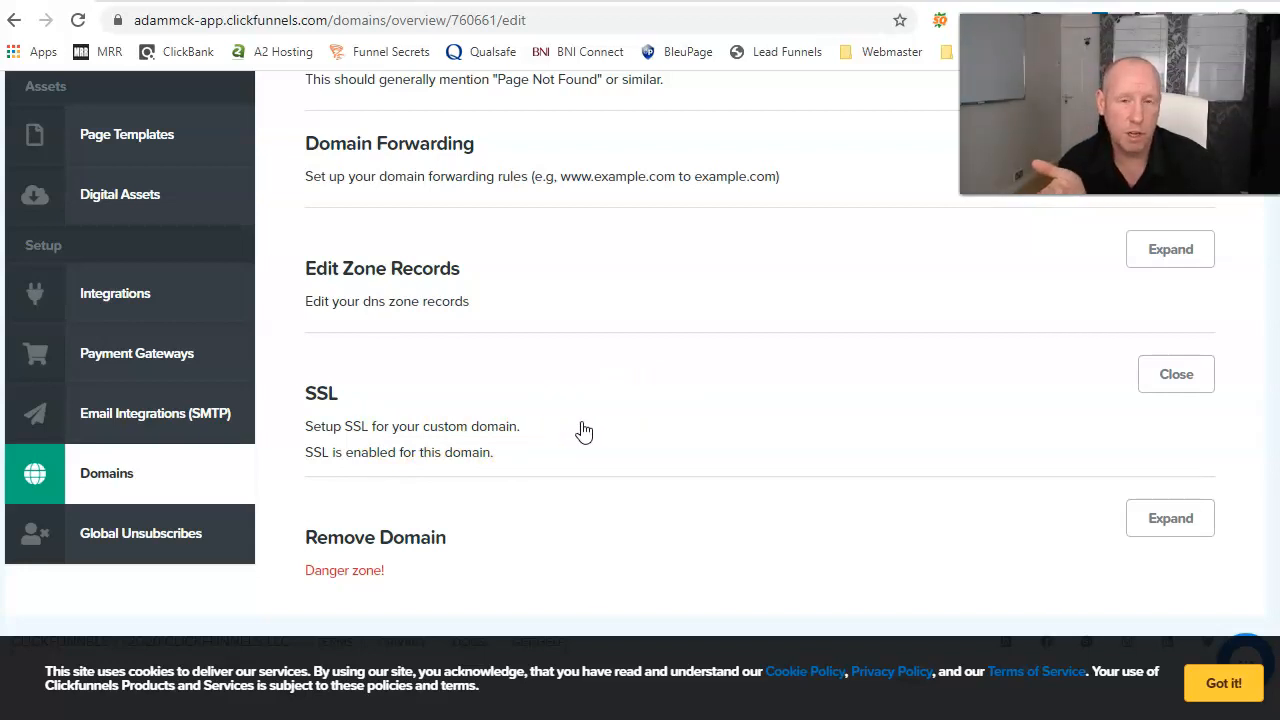
{"action": "left_click", "coordinate": [1166, 366]}
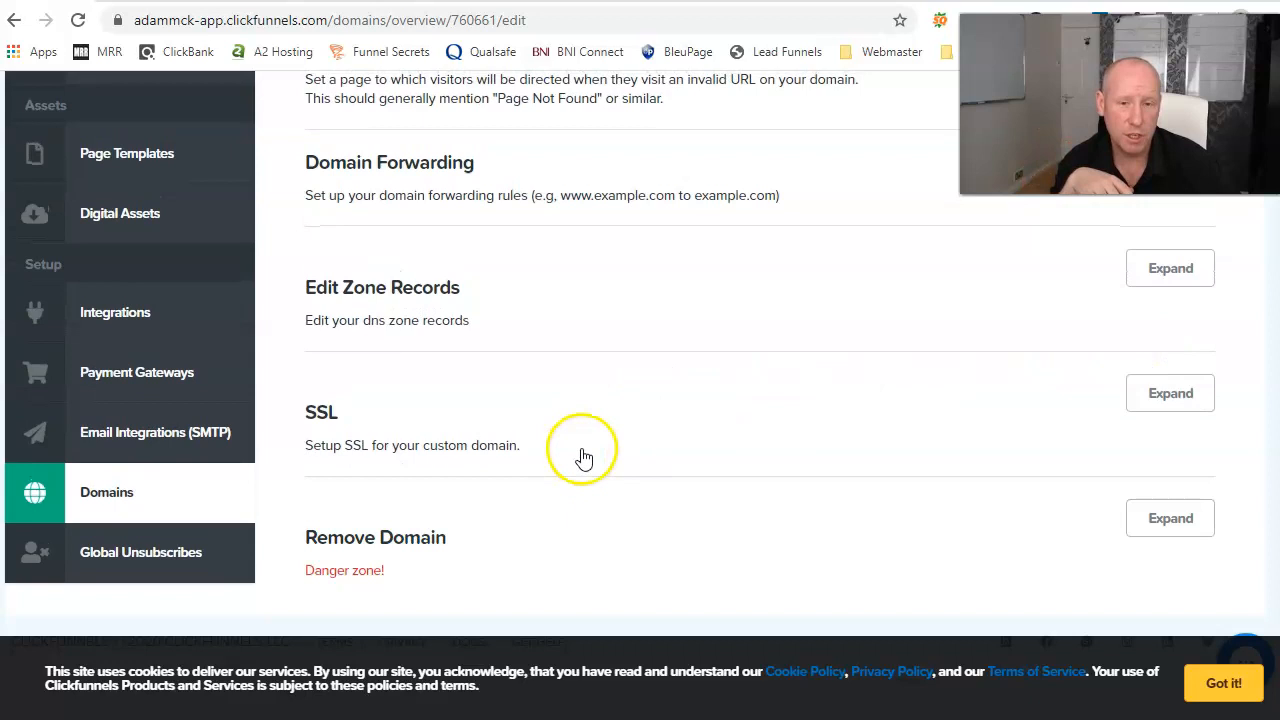
{"action": "scroll", "coordinate": [583, 457], "scroll_direction": "up", "scroll_amount": 5}
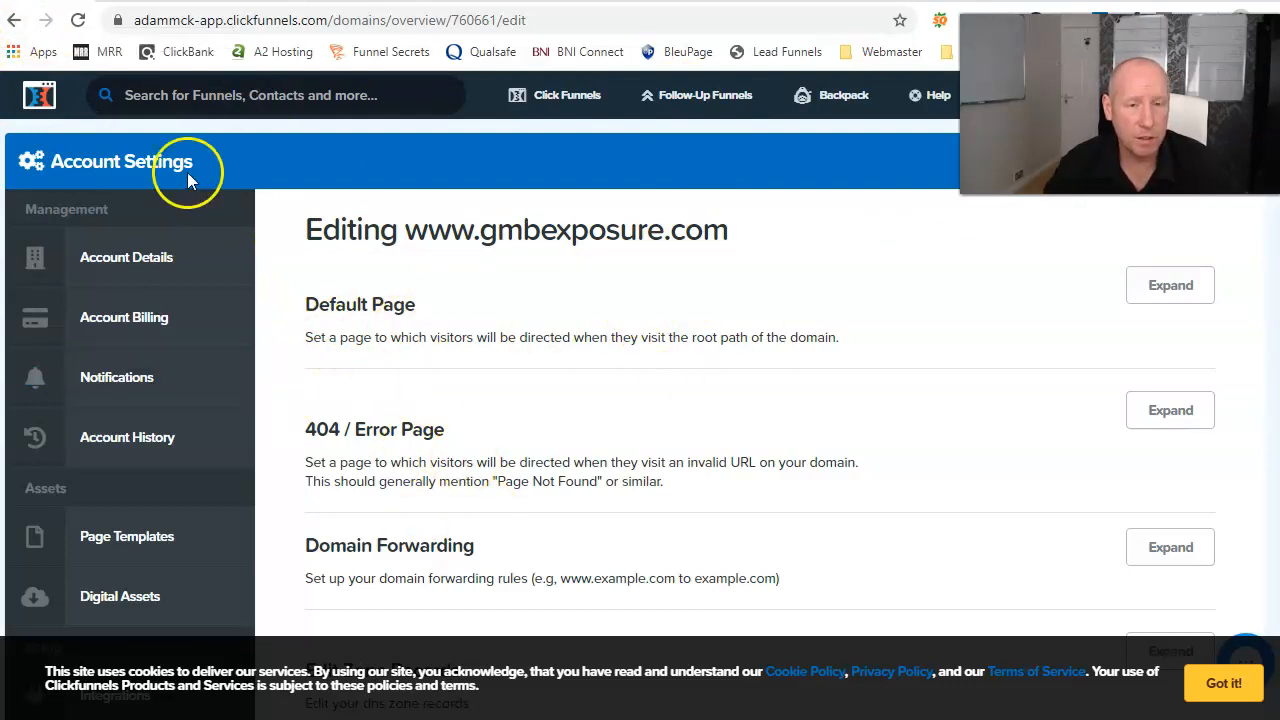
Leave the domain's editing page and open the Emergency Roofer funnel from the list of funnels
{"action": "left_click", "coordinate": [15, 20]}
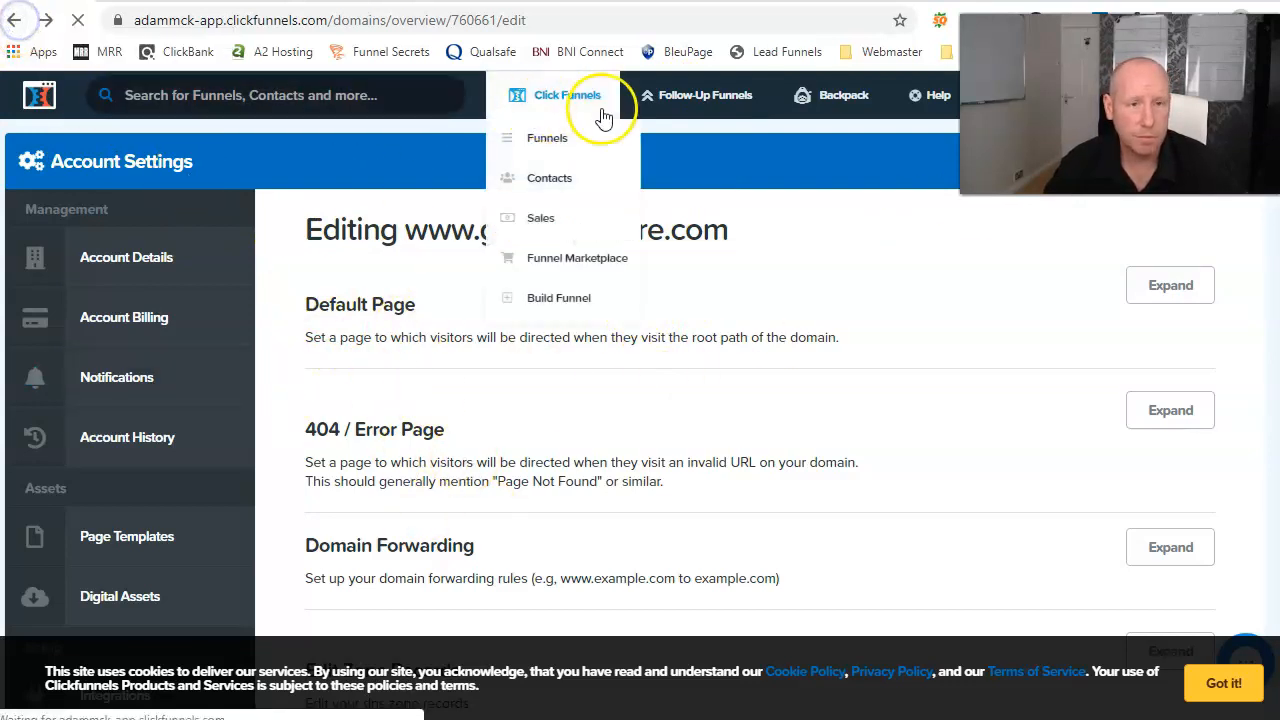
{"action": "mouse_move", "coordinate": [574, 106]}
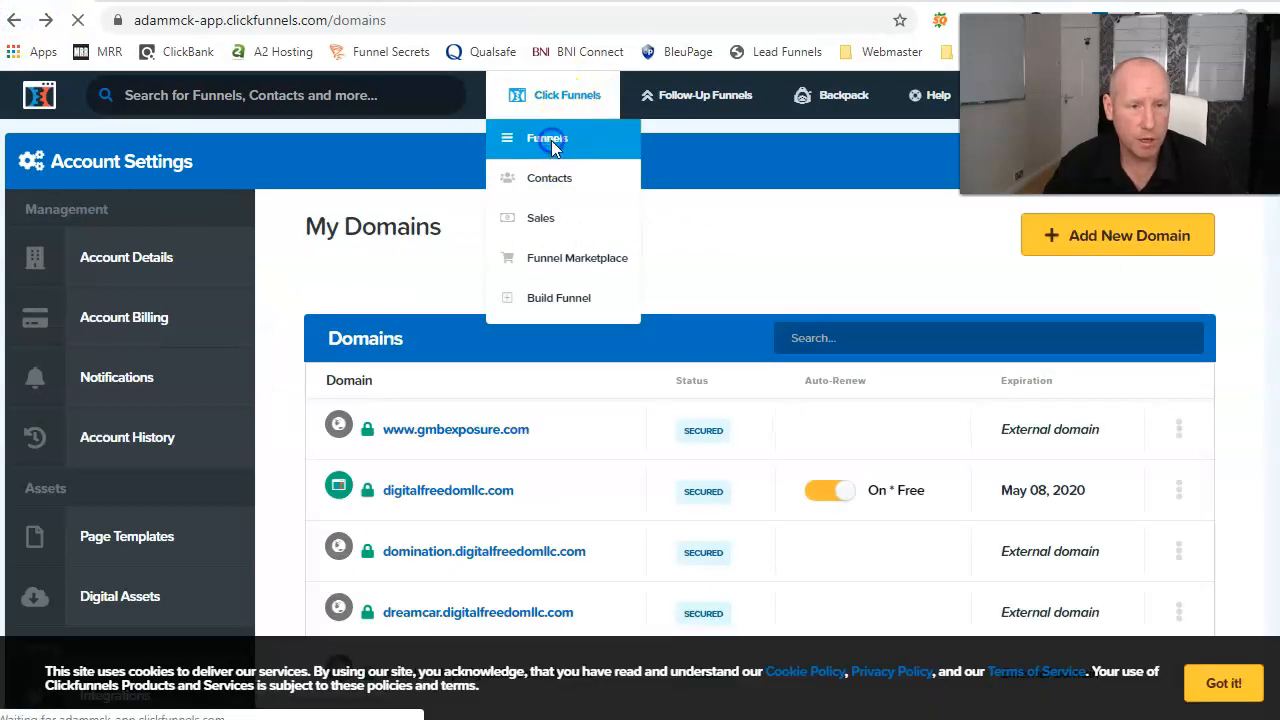
{"action": "left_click", "coordinate": [551, 140]}
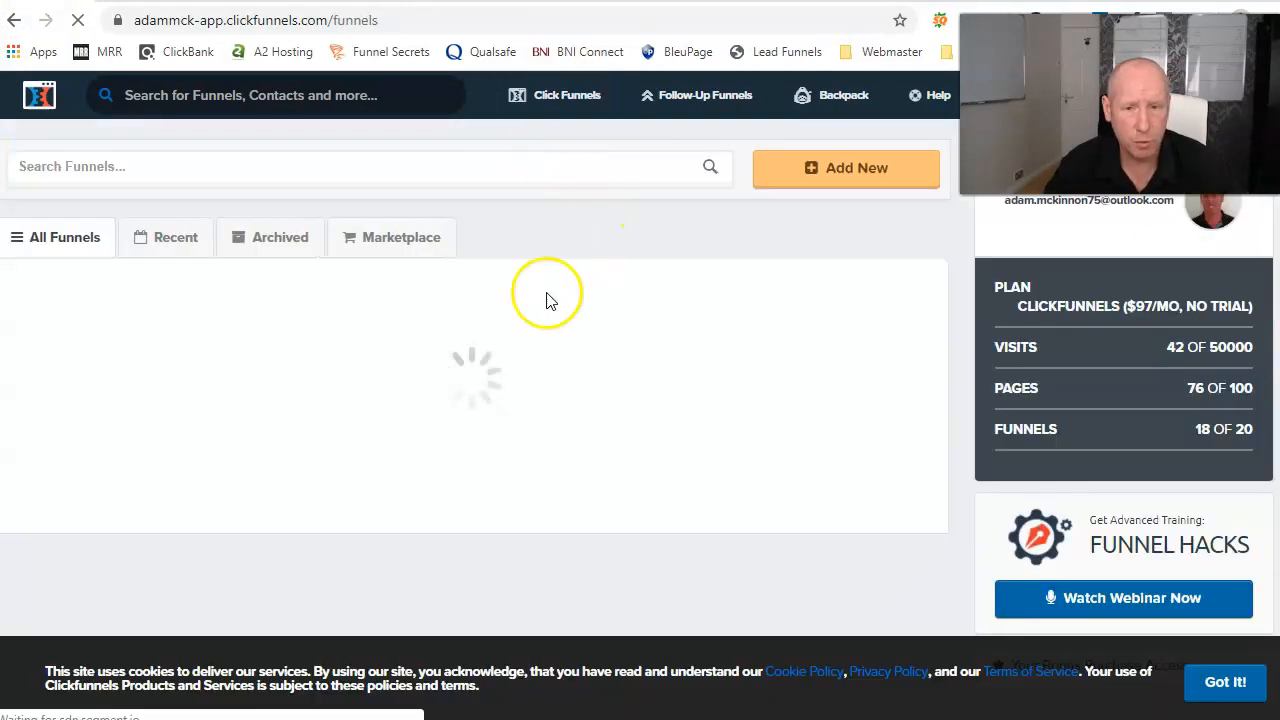
{"action": "left_click", "coordinate": [174, 330]}
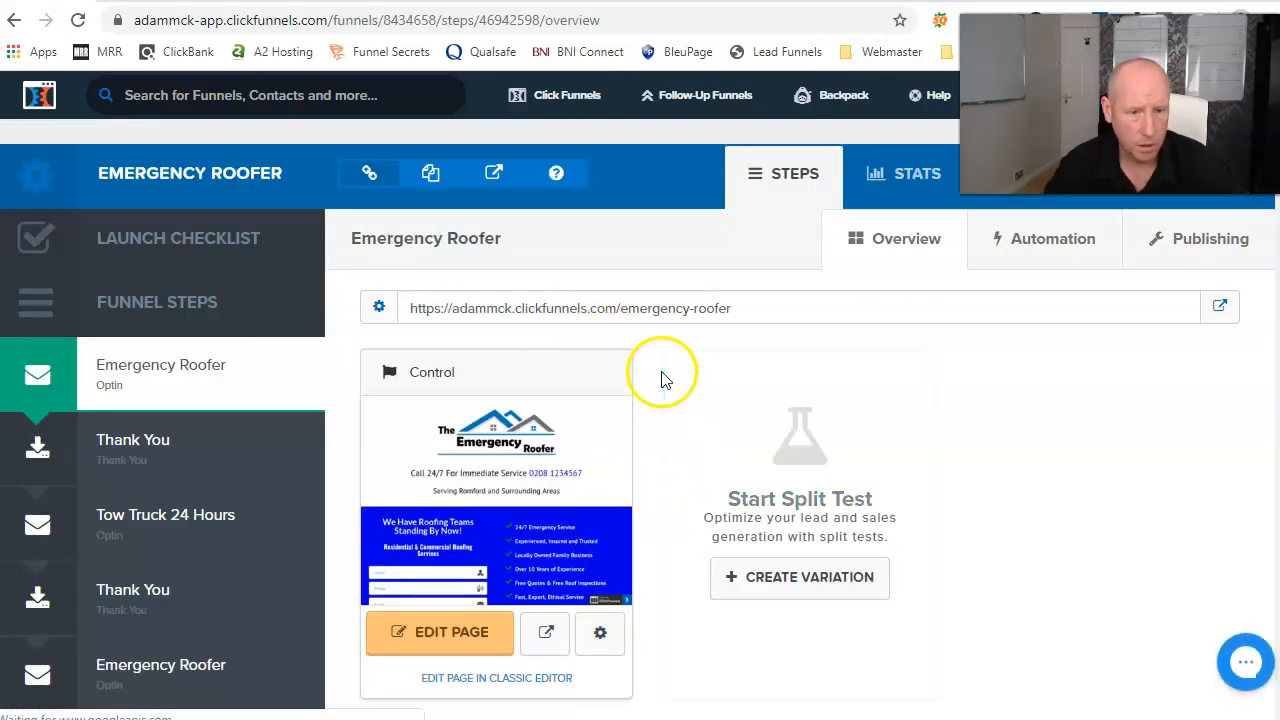
Open the Emergency Roofer funnel's settings and review the domains it can be assigned and its path and tracking code options
{"action": "left_click_drag", "start_coordinate": [1138, 120], "coordinate": [560, 129]}
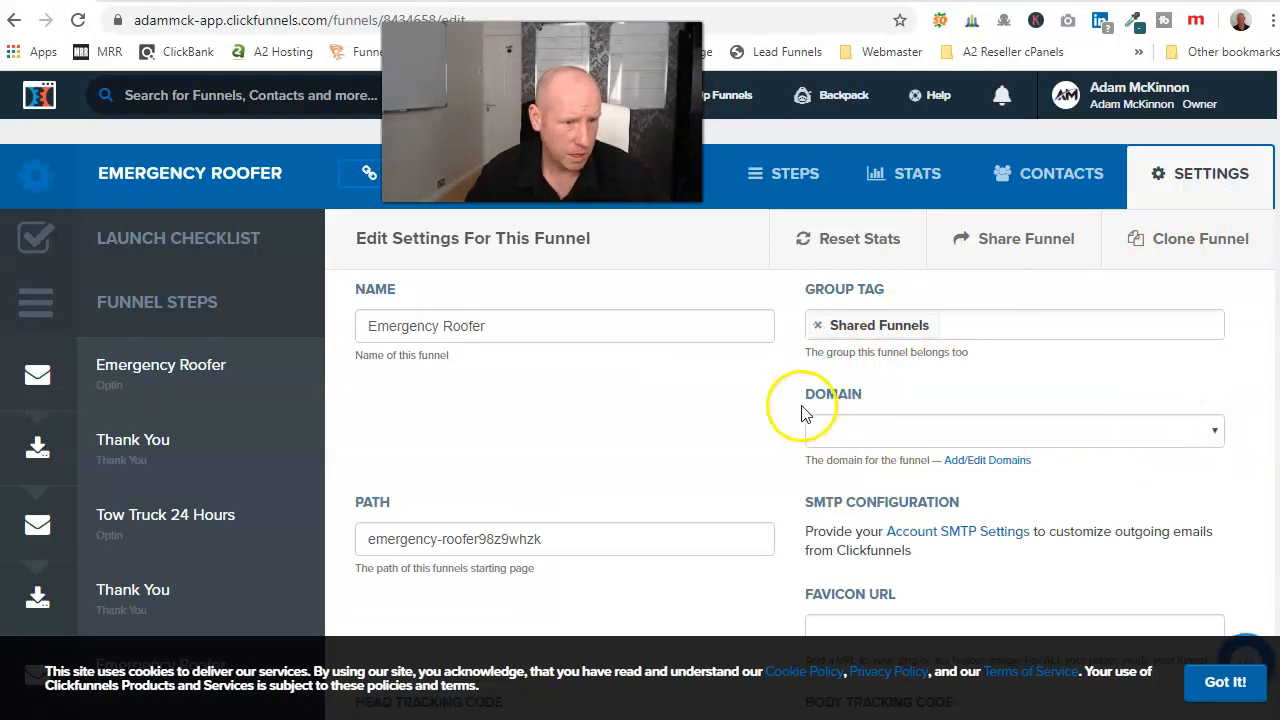
{"action": "left_click", "coordinate": [1217, 432]}
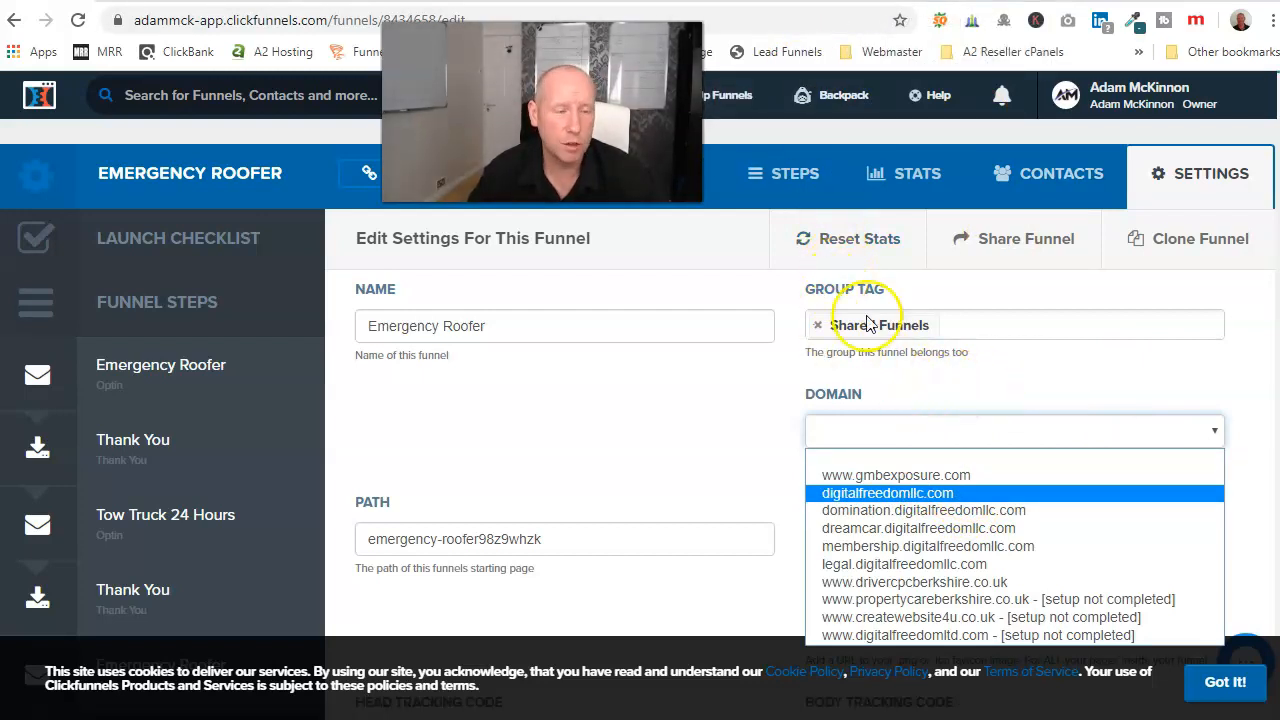
{"action": "left_click", "coordinate": [640, 120]}
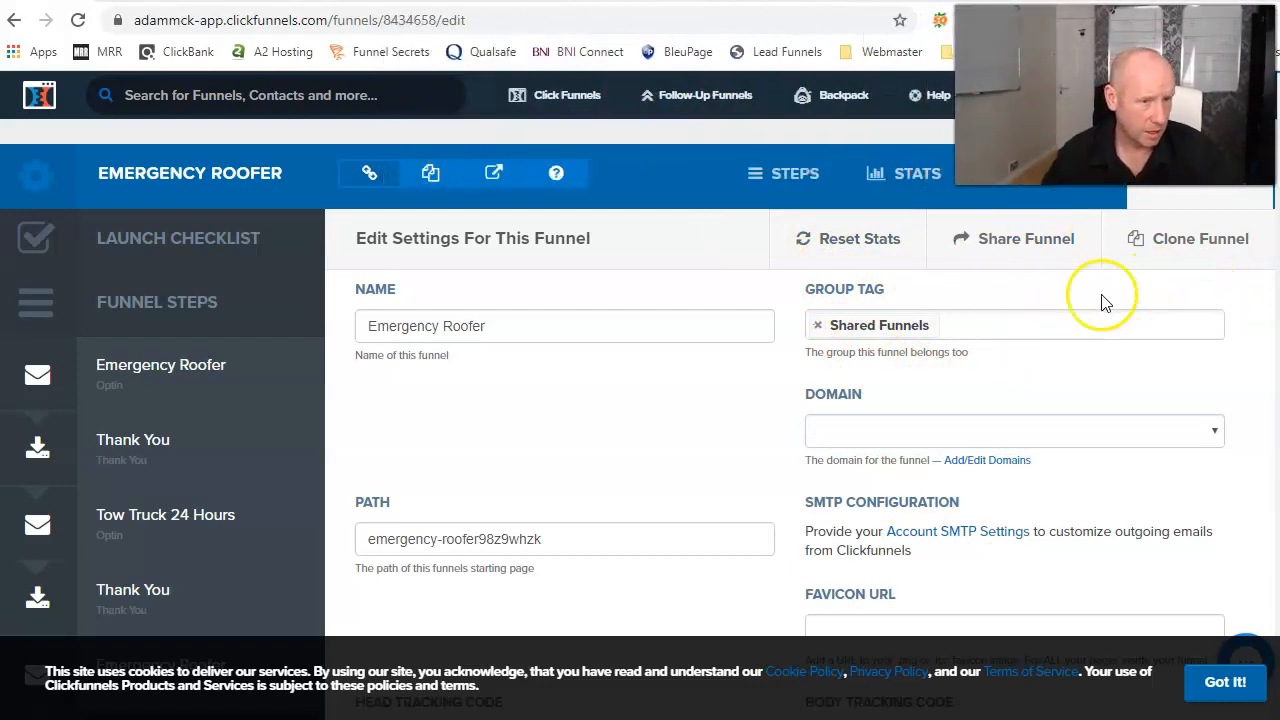
{"action": "scroll", "coordinate": [740, 367], "scroll_direction": "down", "scroll_amount": 1}
{"action": "scroll", "coordinate": [733, 370], "scroll_direction": "down", "scroll_amount": 6}
{"action": "scroll", "coordinate": [731, 372], "scroll_direction": "up", "scroll_amount": 6}
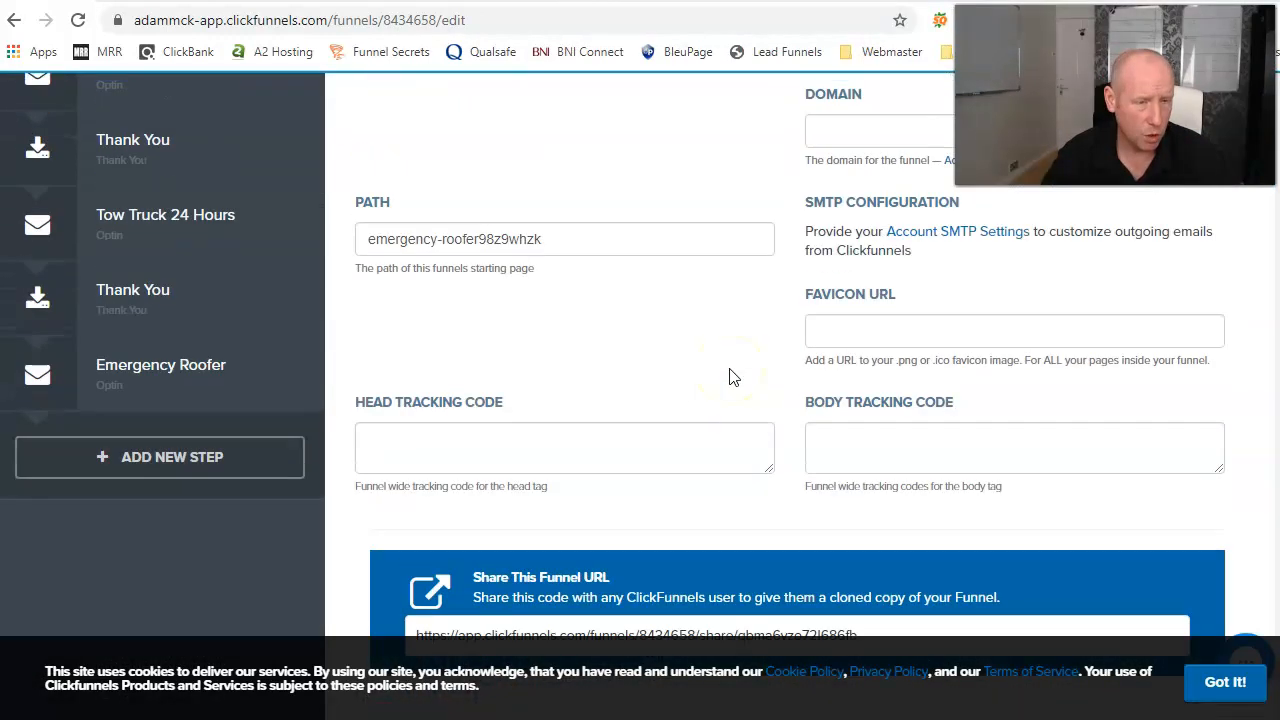
Go back to the list of funnels, reopen the Emergency Roofer funnel and bring up its settings
{"action": "left_click", "coordinate": [15, 21]}
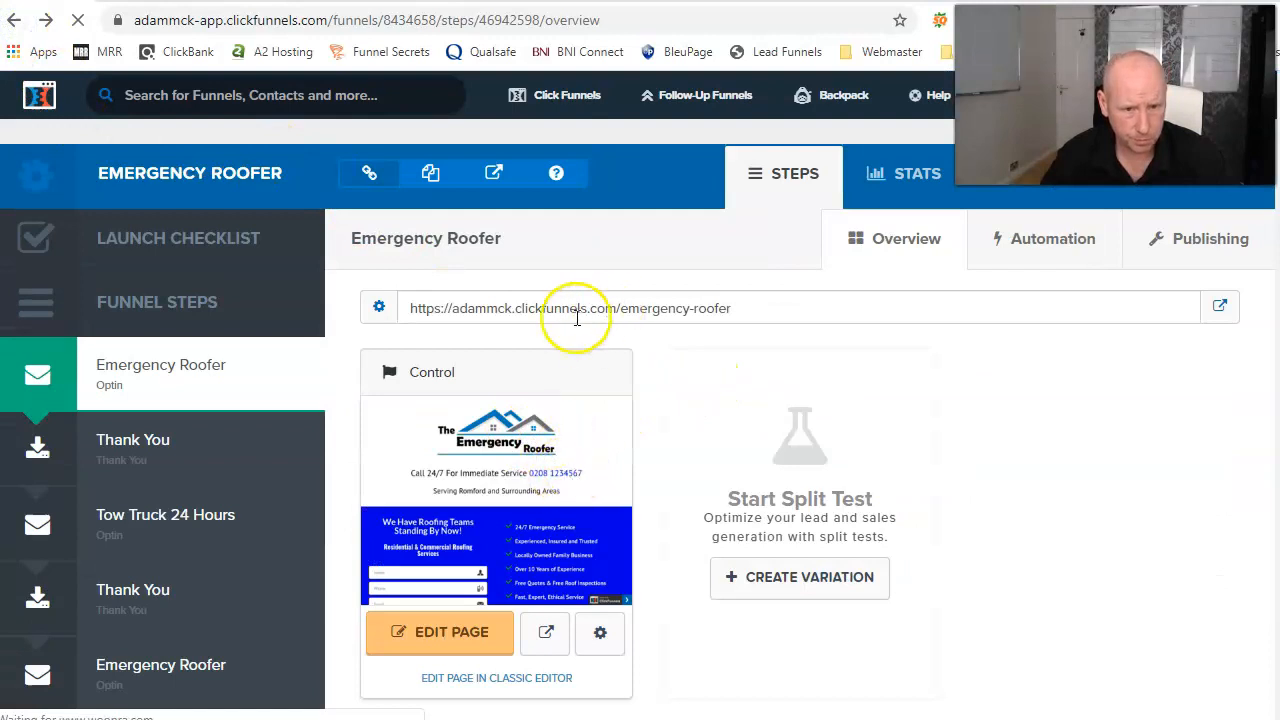
{"action": "mouse_move", "coordinate": [590, 104]}
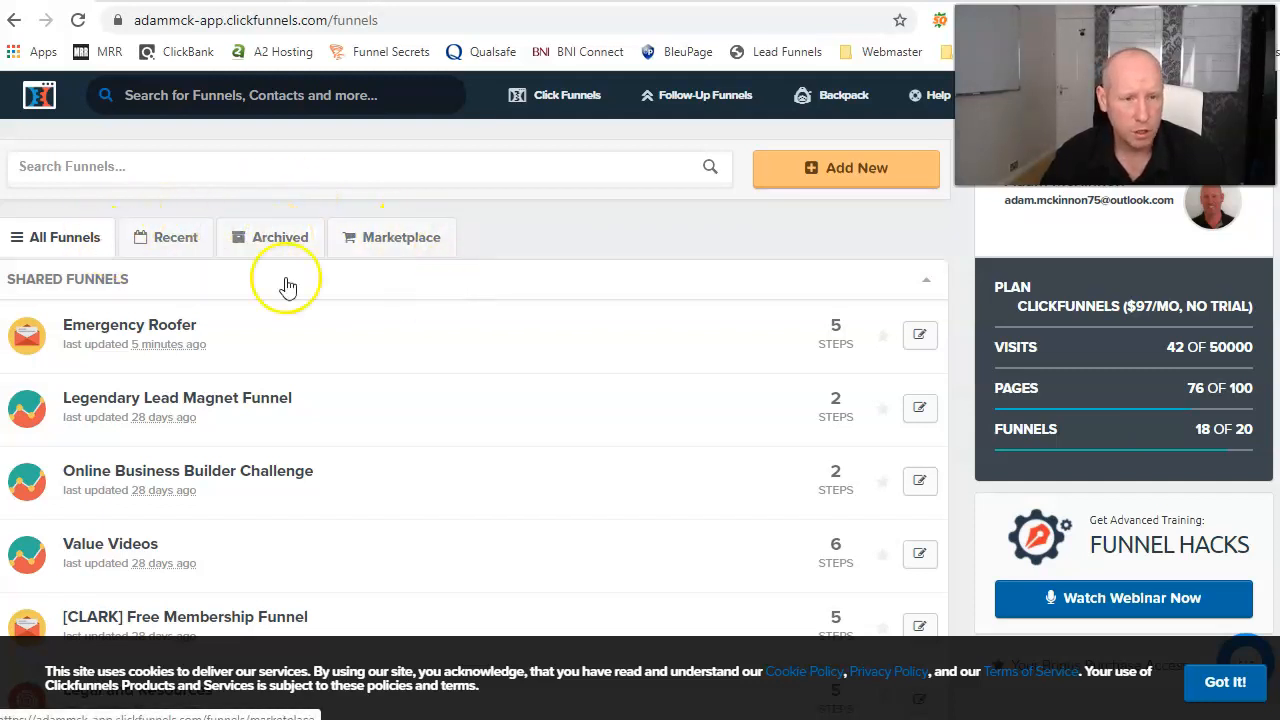
{"action": "left_click", "coordinate": [153, 332]}
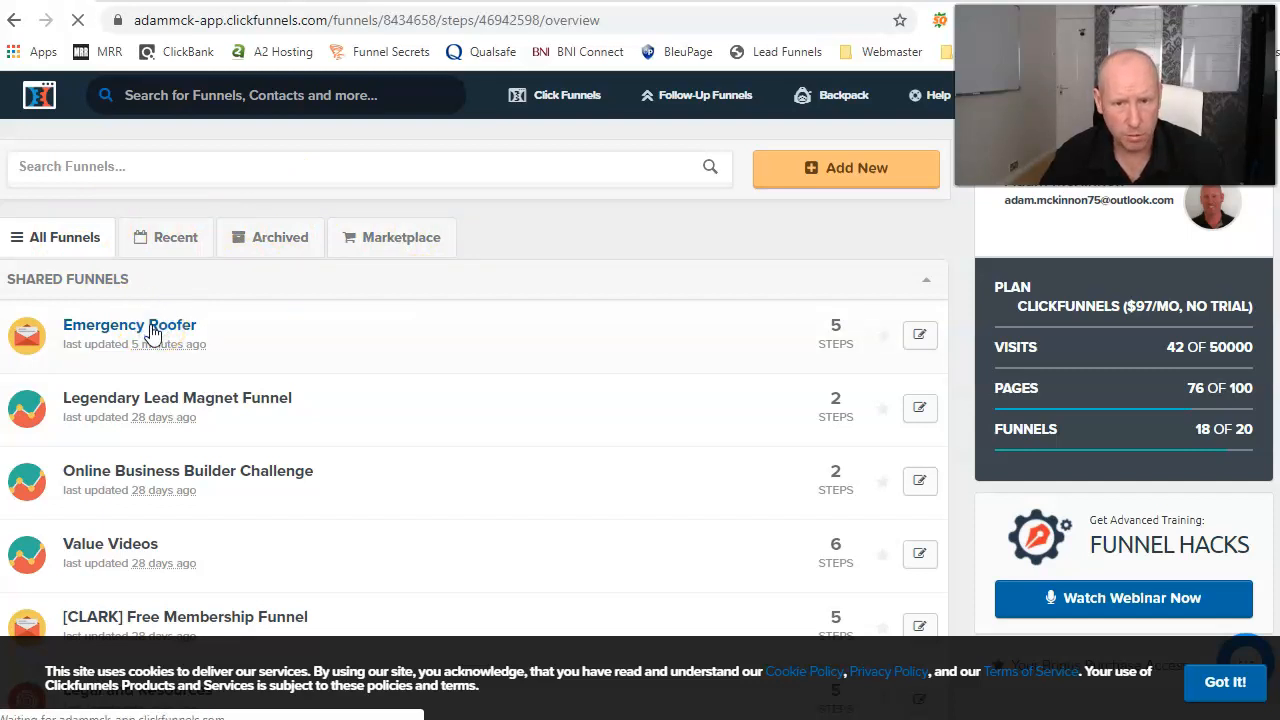
{"action": "scroll", "coordinate": [690, 380], "scroll_direction": "down", "scroll_amount": 2}
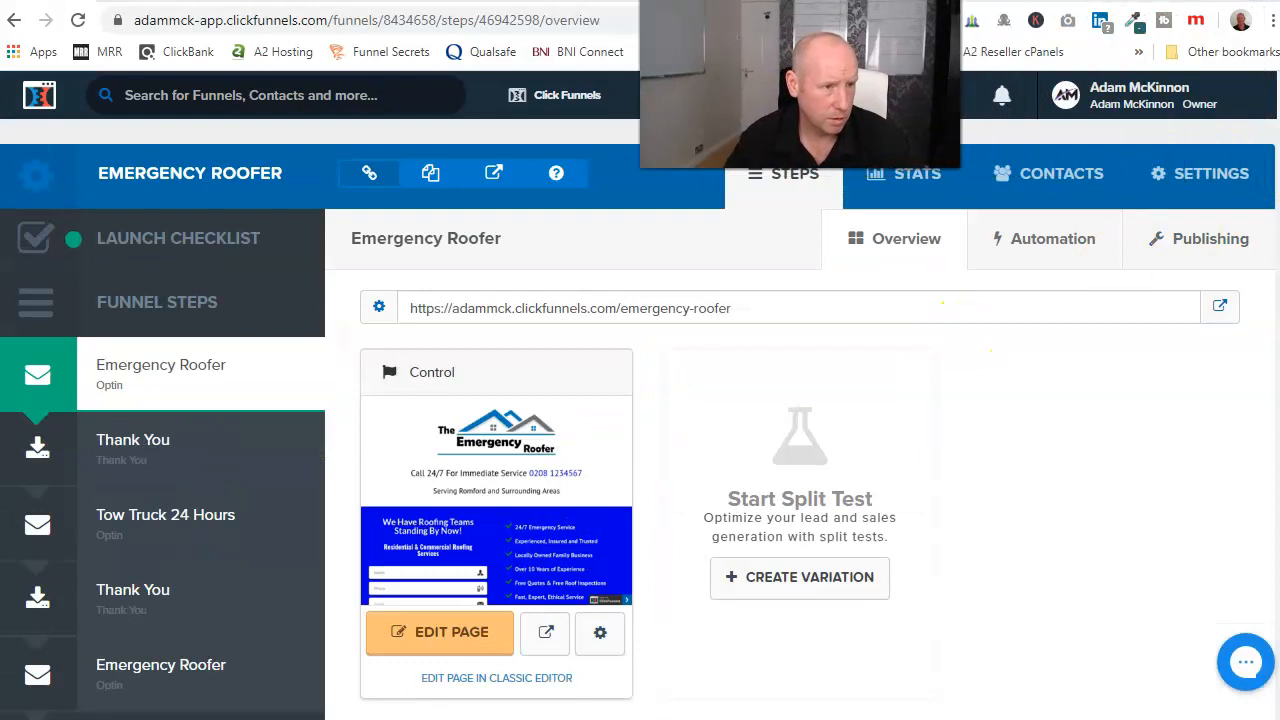
{"action": "left_click", "coordinate": [1213, 176]}
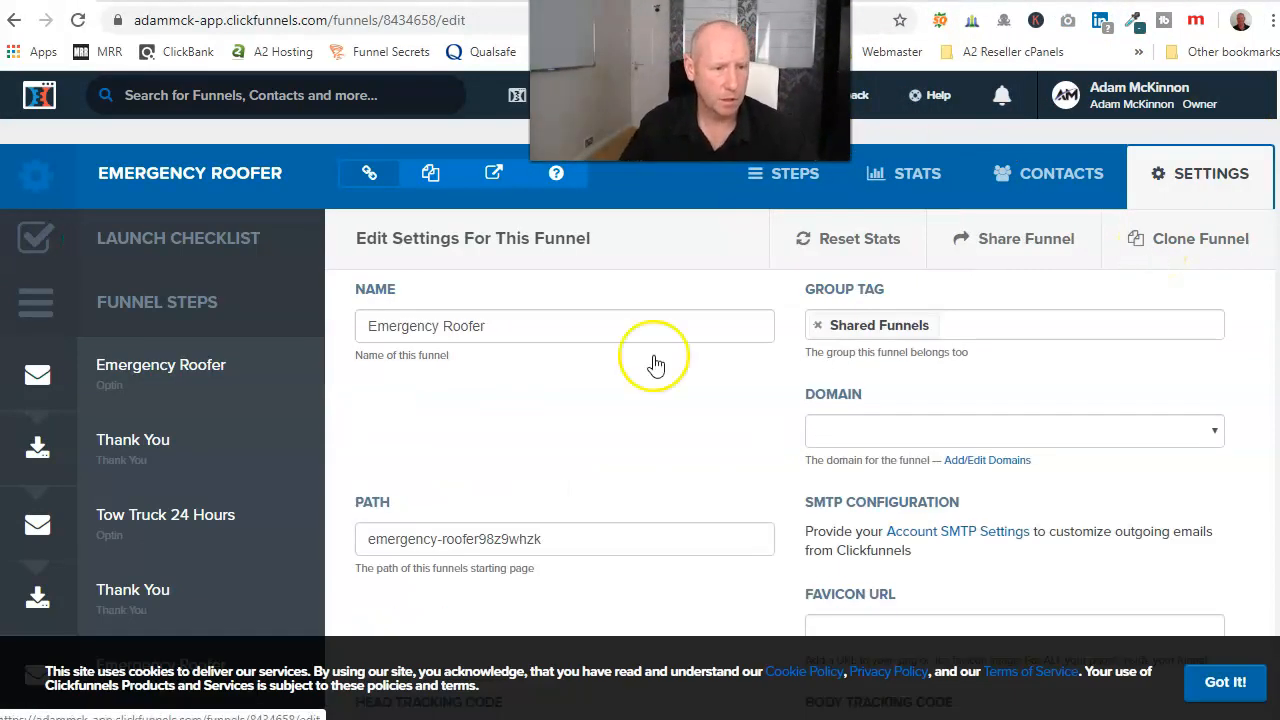
Review the funnel settings through to the option for saving and updating them, and accept the site's cookie notice
{"action": "scroll", "coordinate": [655, 380], "scroll_direction": "down", "scroll_amount": 5}
{"action": "scroll", "coordinate": [657, 393], "scroll_direction": "down", "scroll_amount": 15}
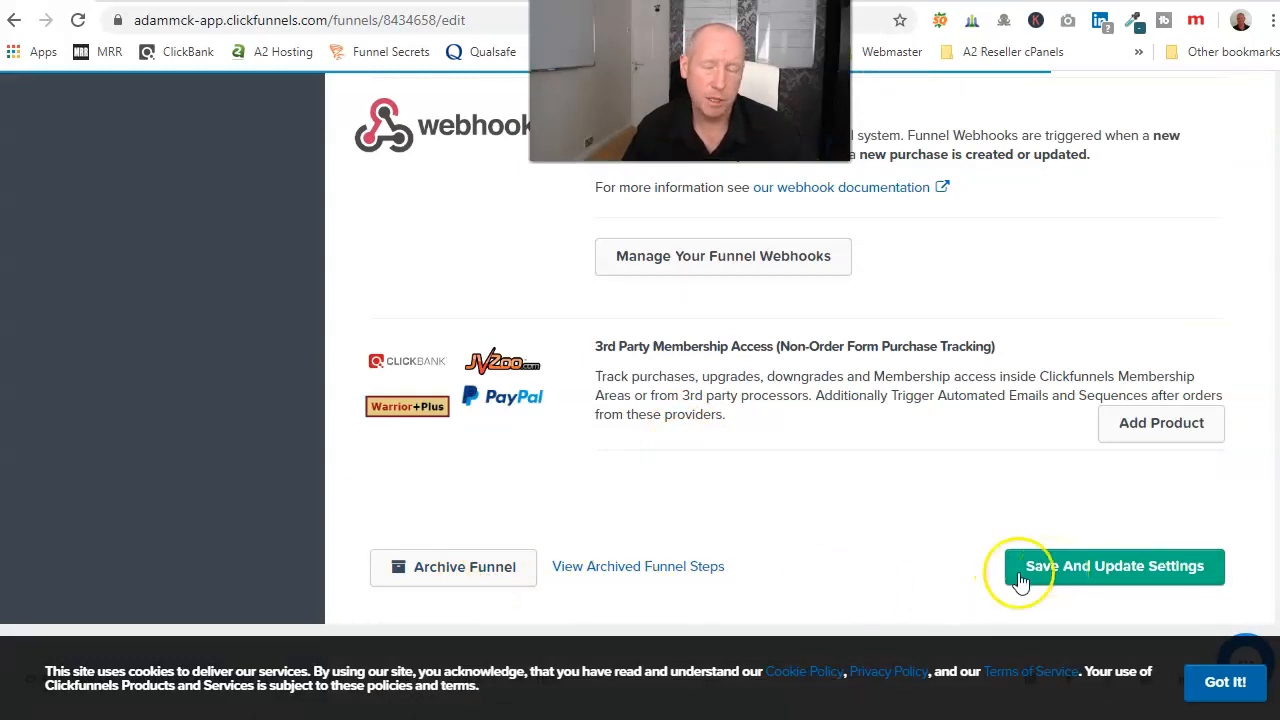
{"action": "scroll", "coordinate": [680, 432], "scroll_direction": "up", "scroll_amount": 10}
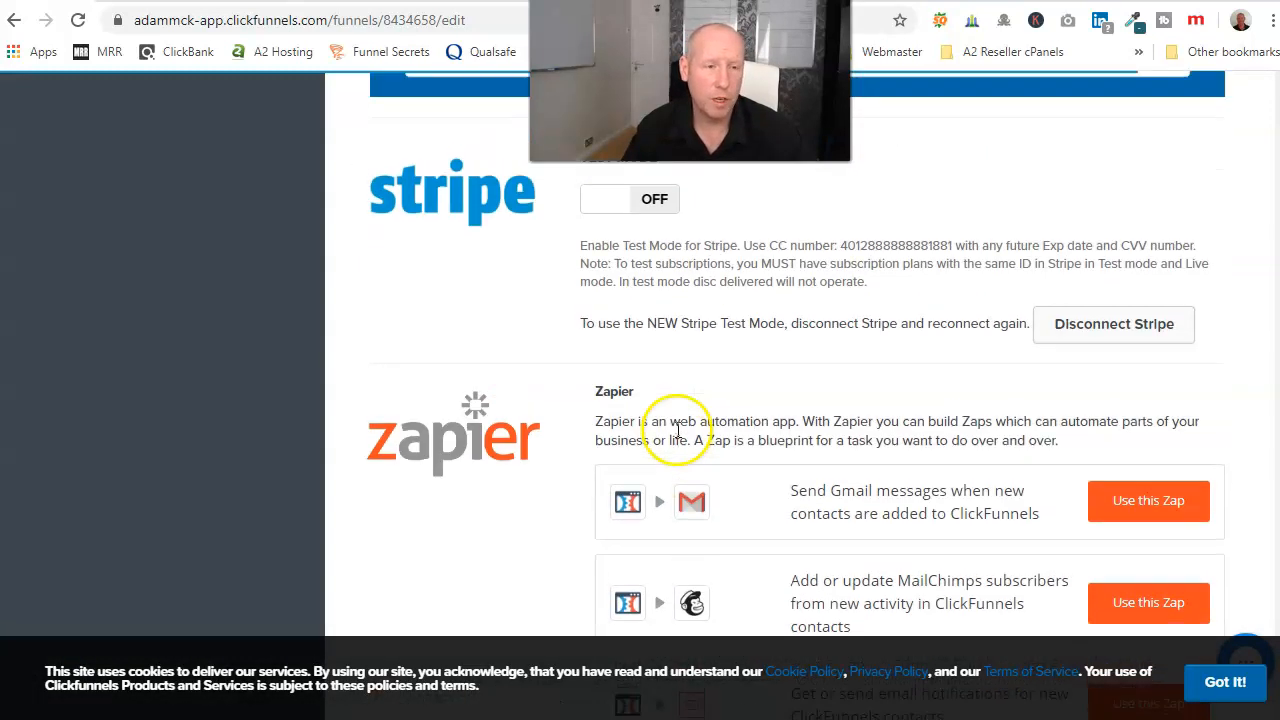
{"action": "scroll", "coordinate": [678, 432], "scroll_direction": "up", "scroll_amount": 10}
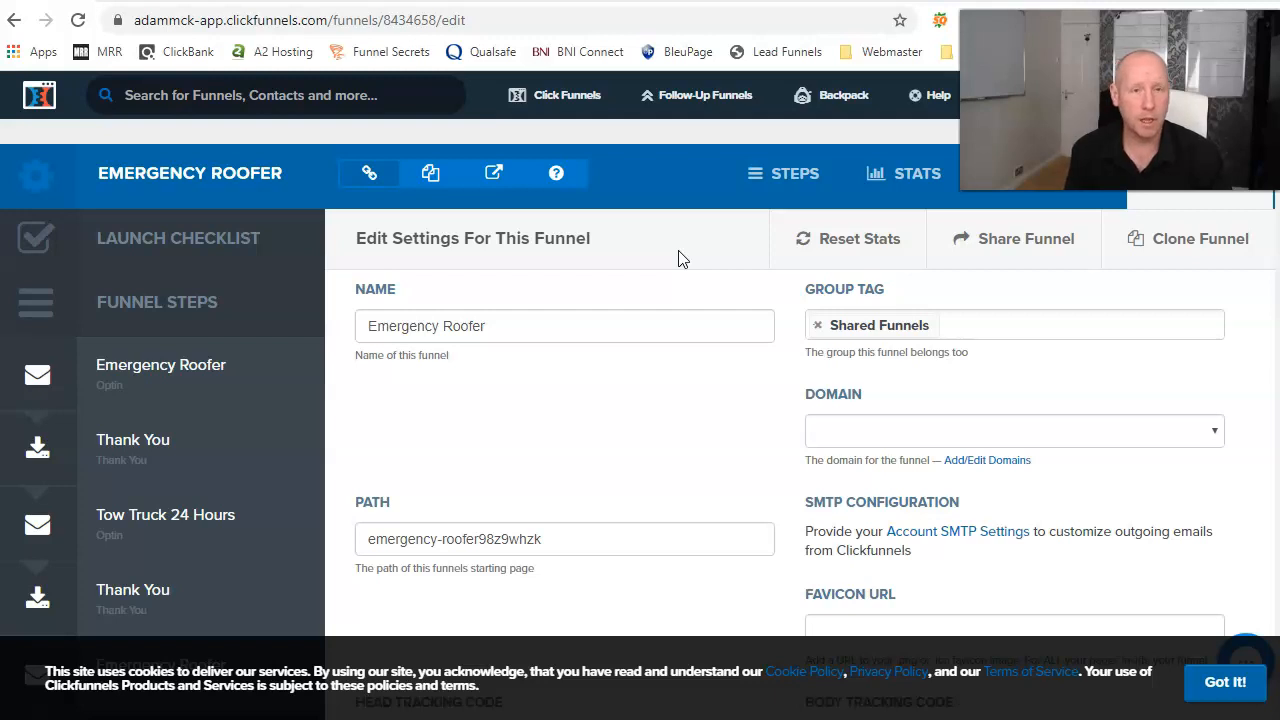
{"action": "left_click", "coordinate": [1224, 686]}
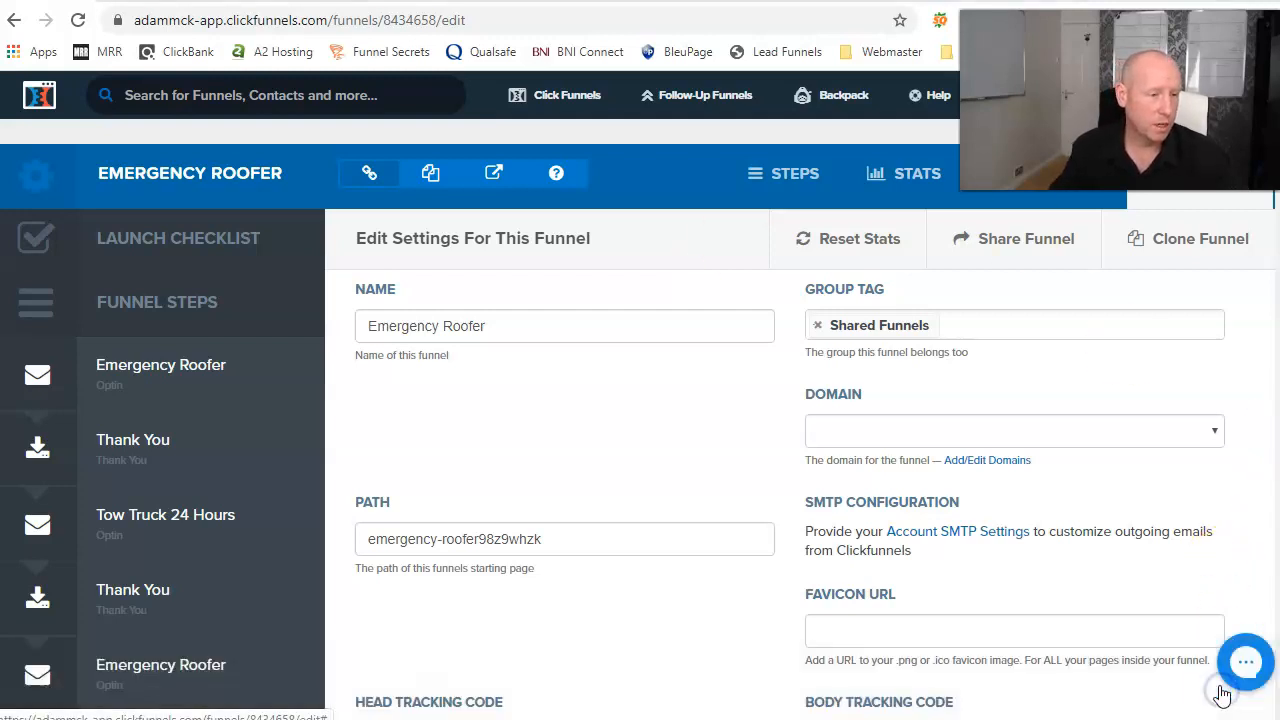